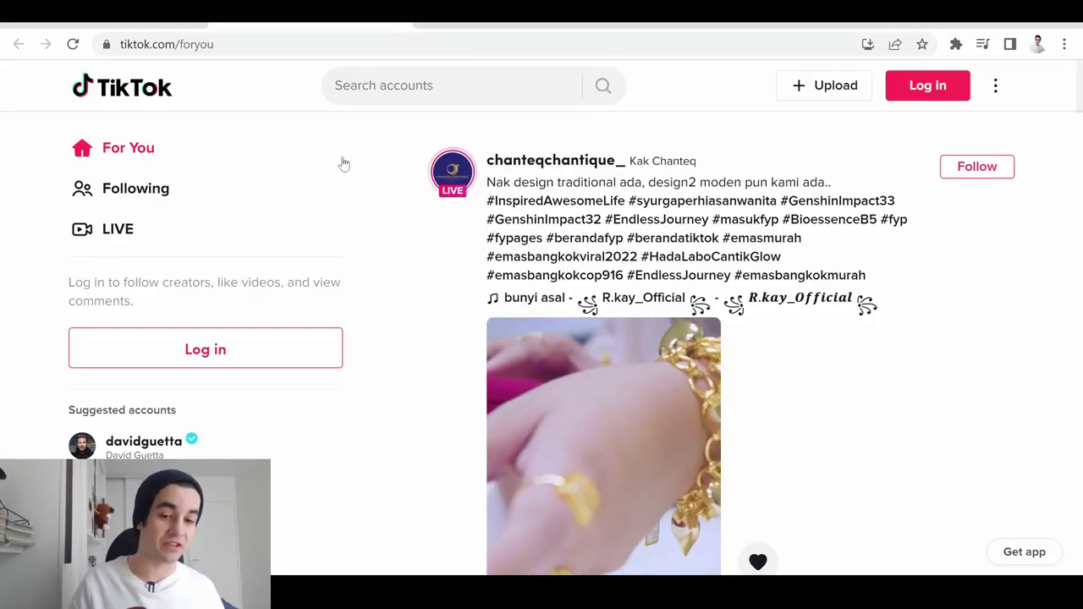
Select the tiktok.com/foryou address in Chrome's address bar so it can be copied.
click(461, 204)
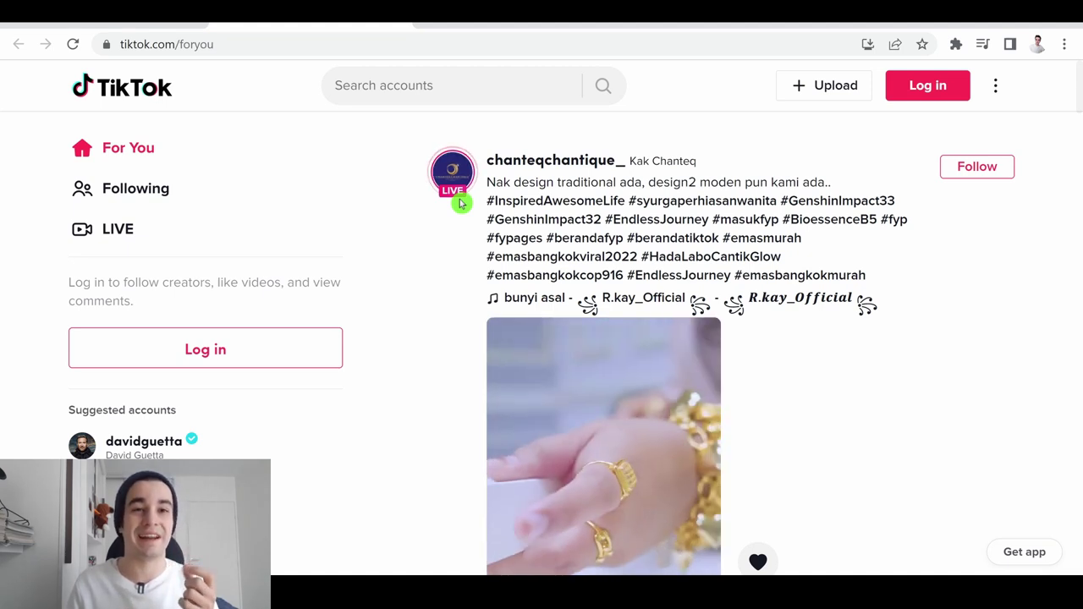
click(331, 46)
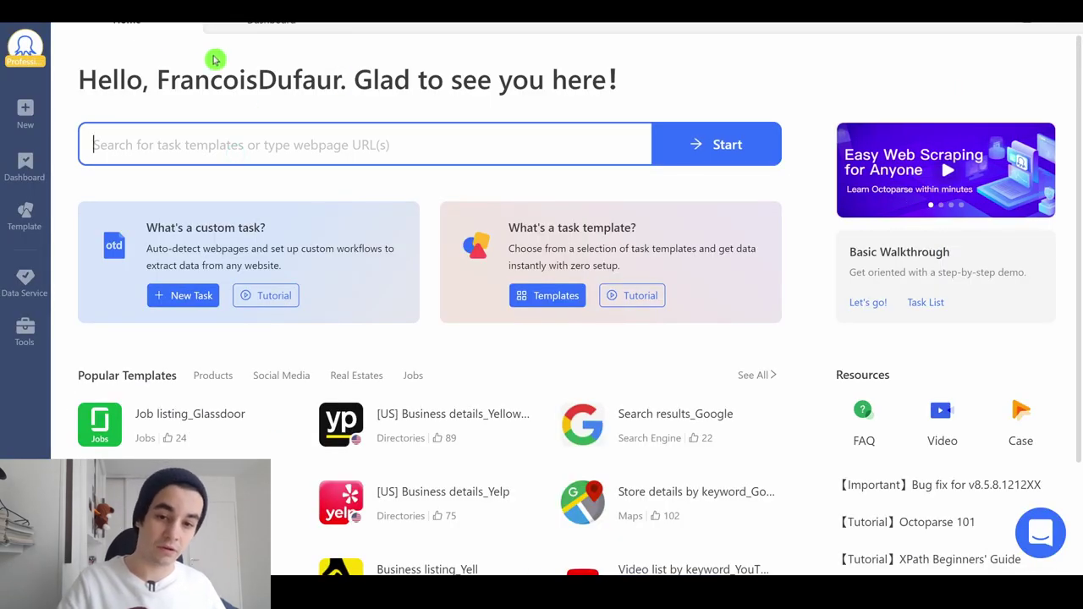
Start a new Octoparse task from the For You URL and dismiss TikTok's cookie notice in Browse mode.
text(https://www.tiktok.com/foryou)
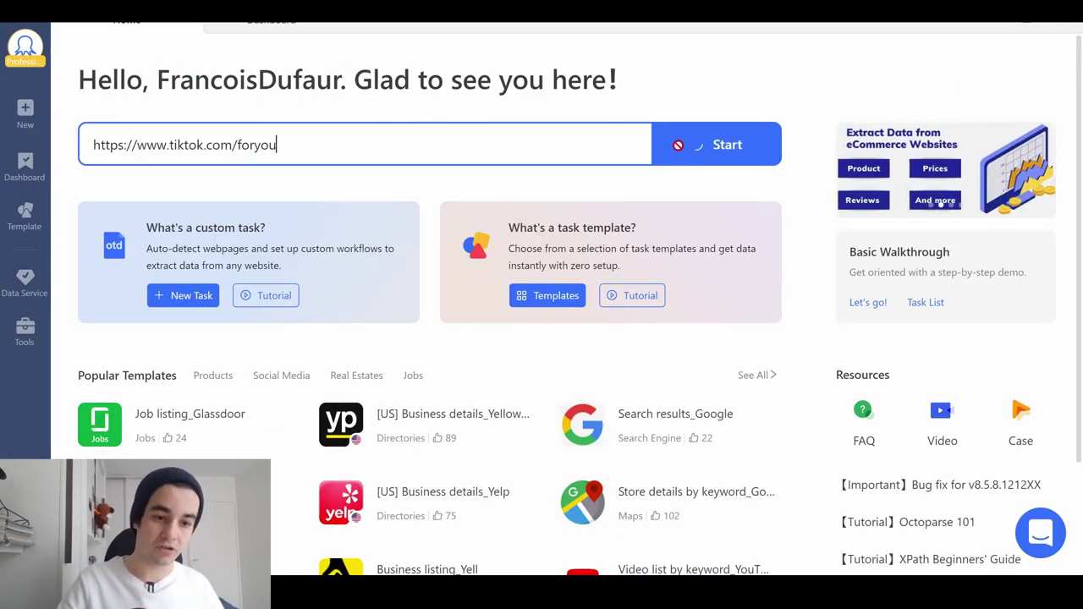
click(716, 148)
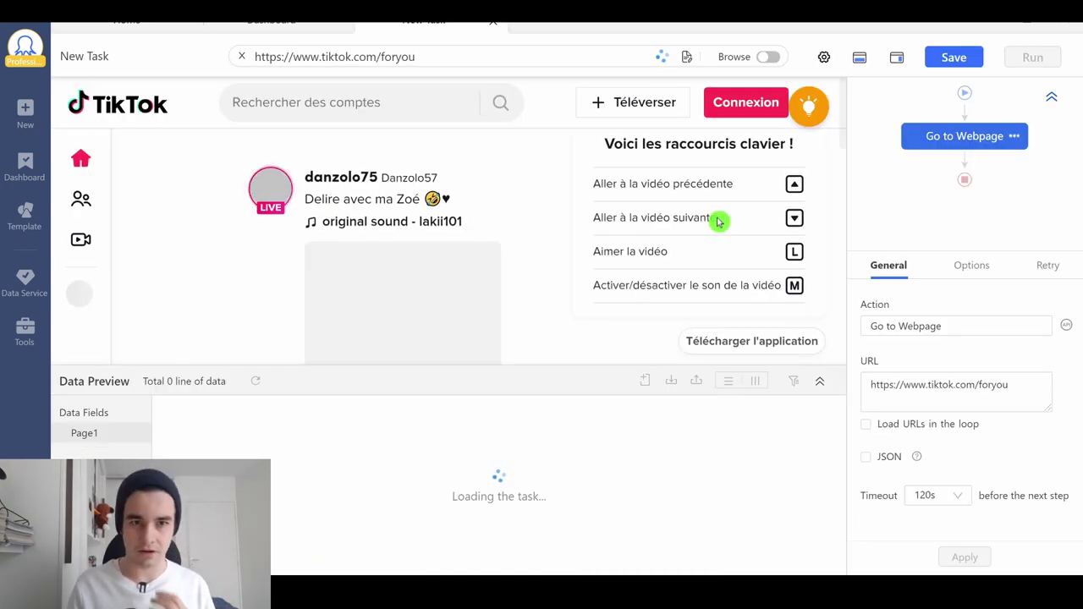
click(767, 58)
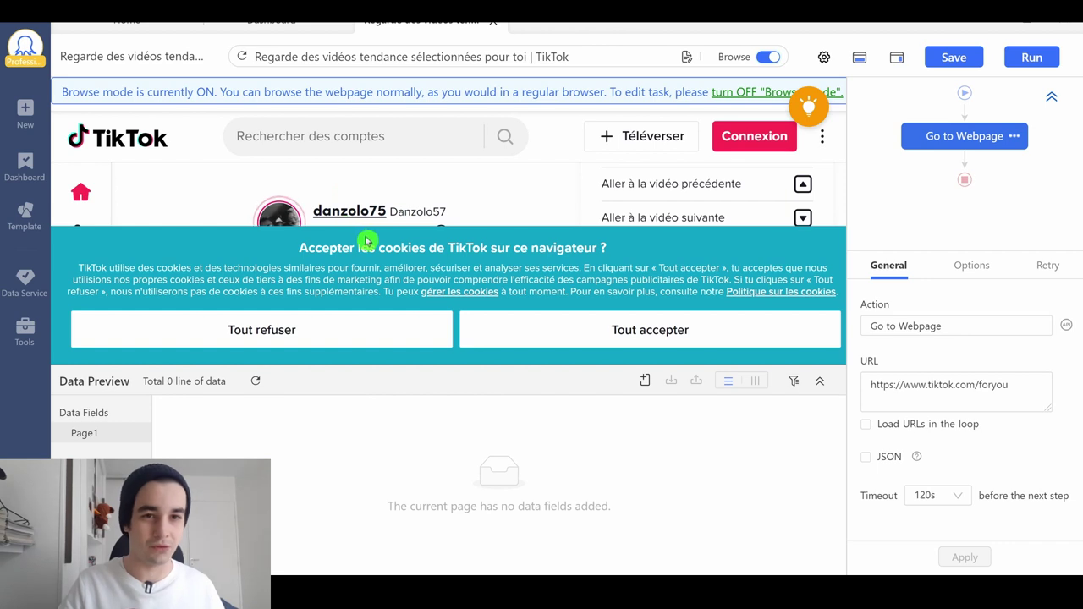
click(651, 330)
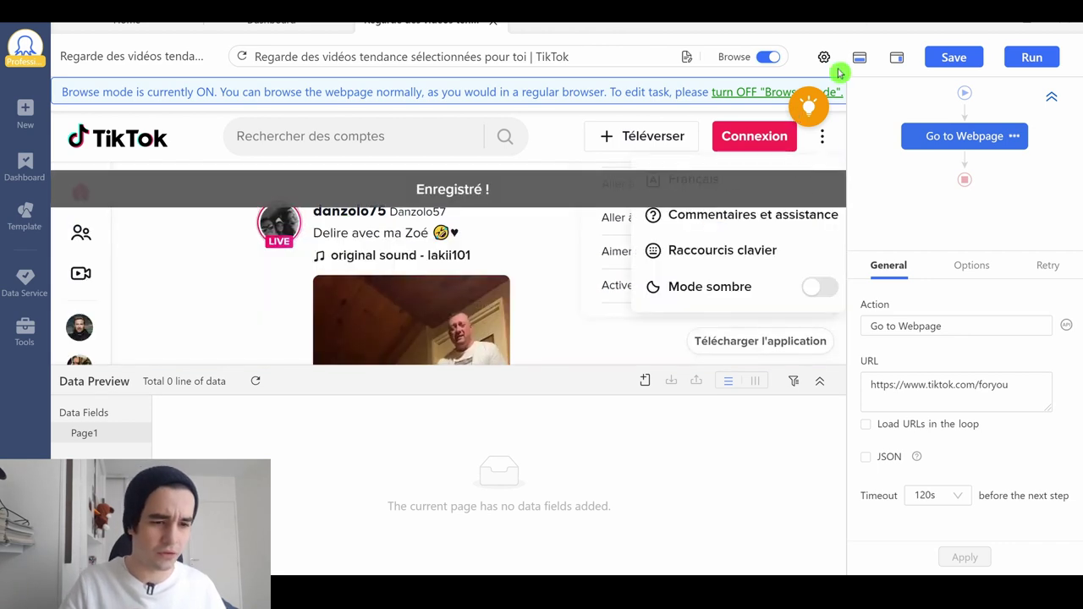
click(765, 59)
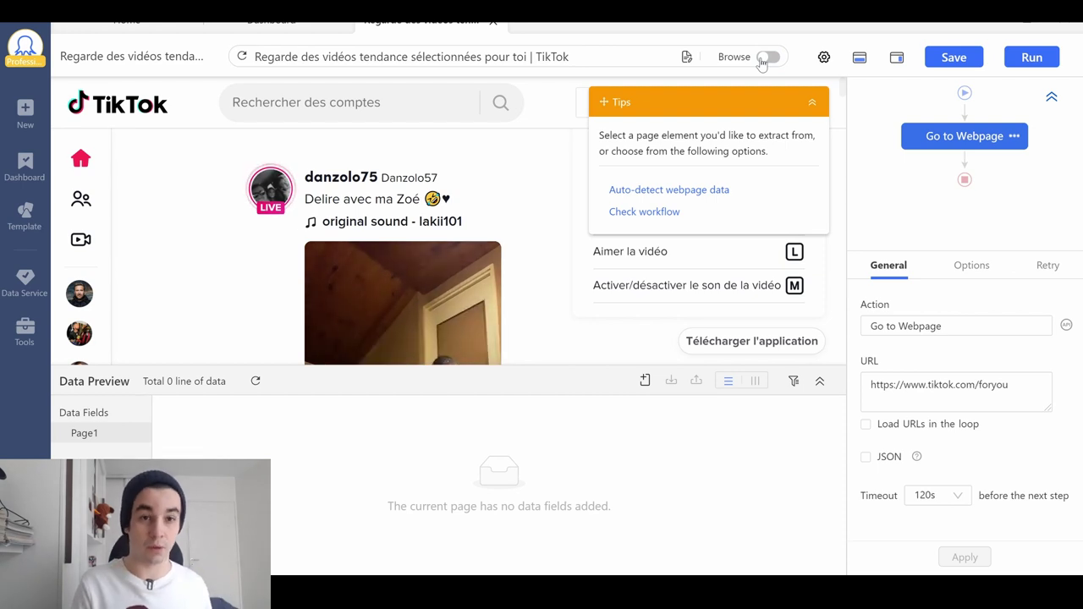
Add a Loop step after Go to Webpage with Loop Mode set to Variable List.
mouse_move(969, 170)
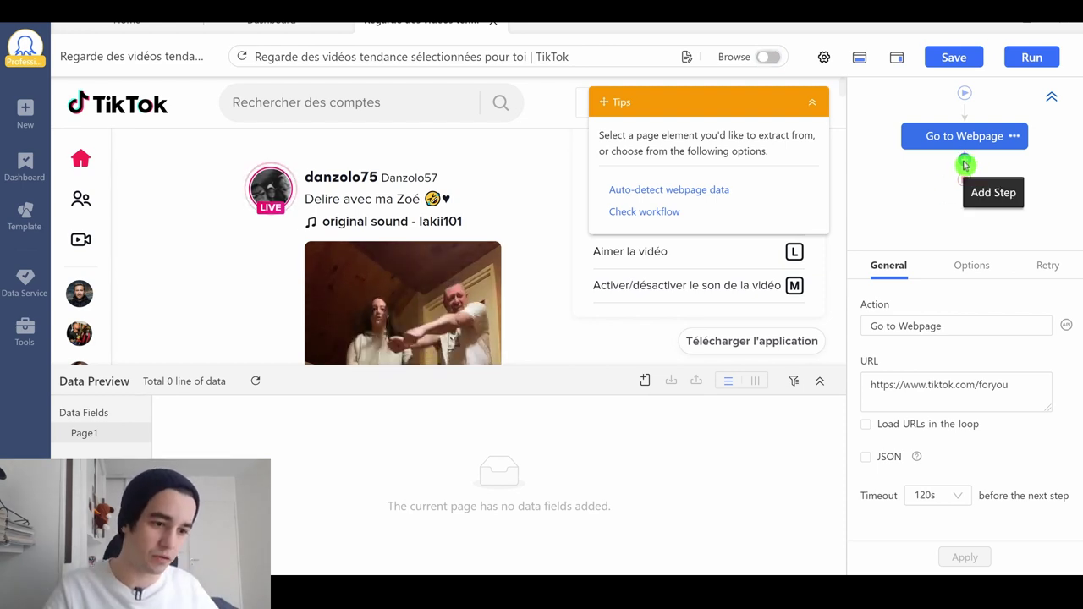
click(965, 162)
click(990, 223)
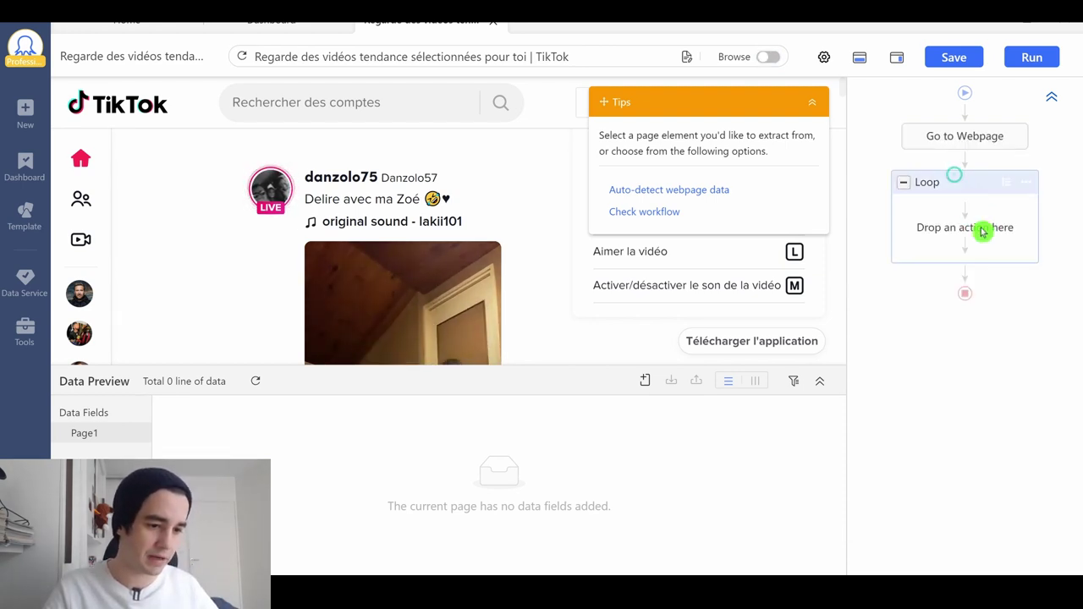
click(936, 380)
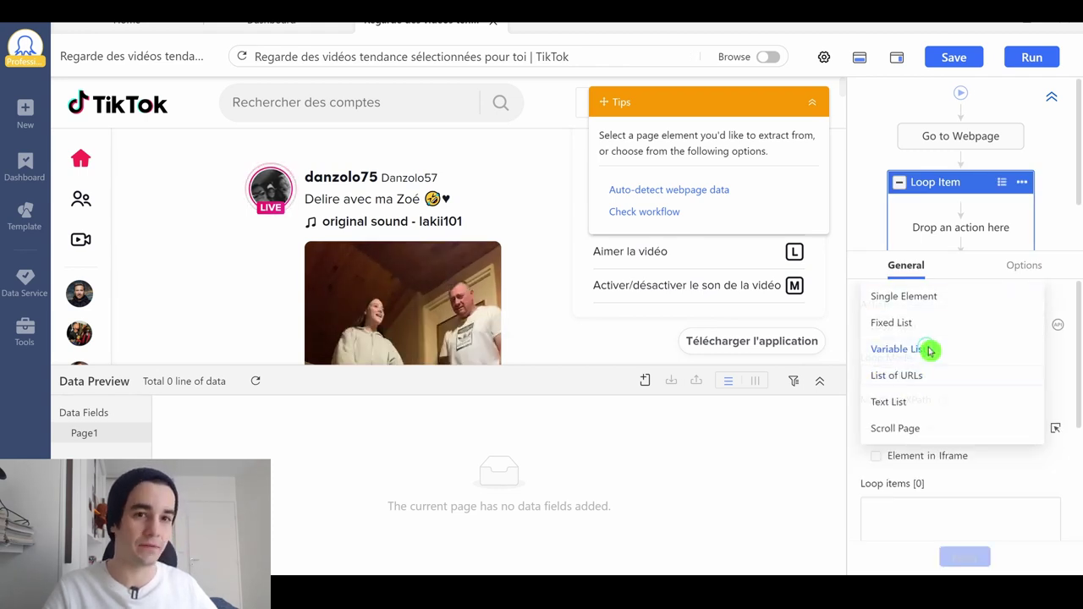
click(928, 352)
click(902, 426)
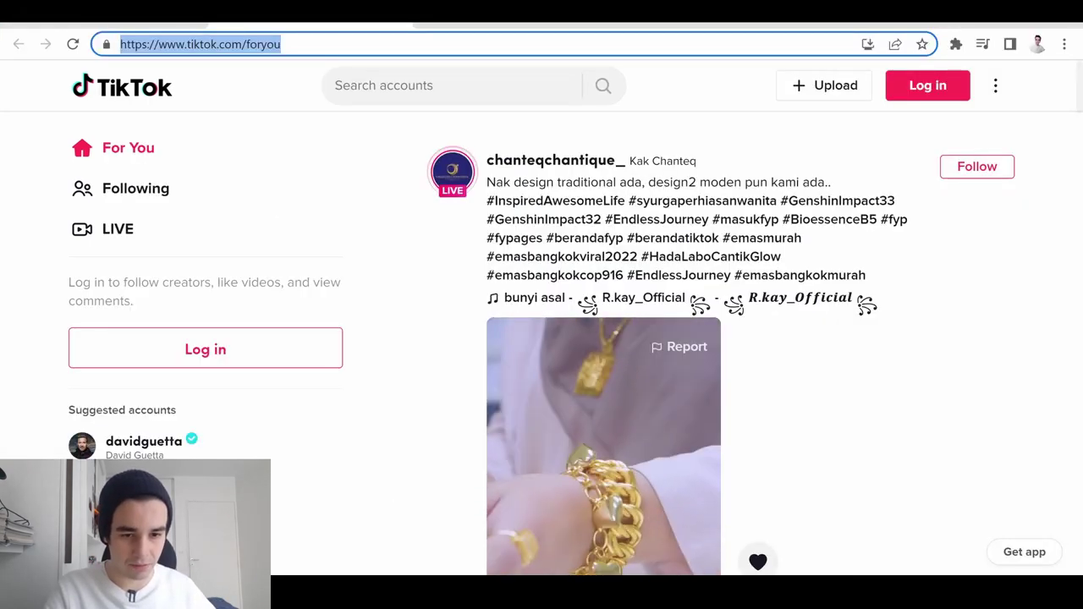
Inspect a feed post in DevTools and copy its data-e2e container attribute.
right_click(364, 172)
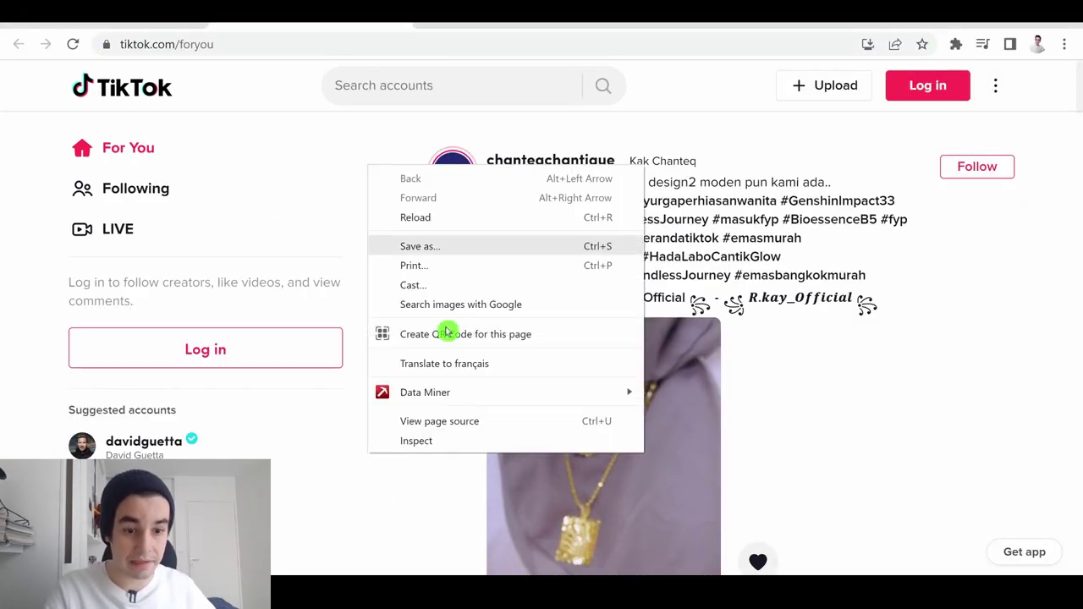
click(443, 444)
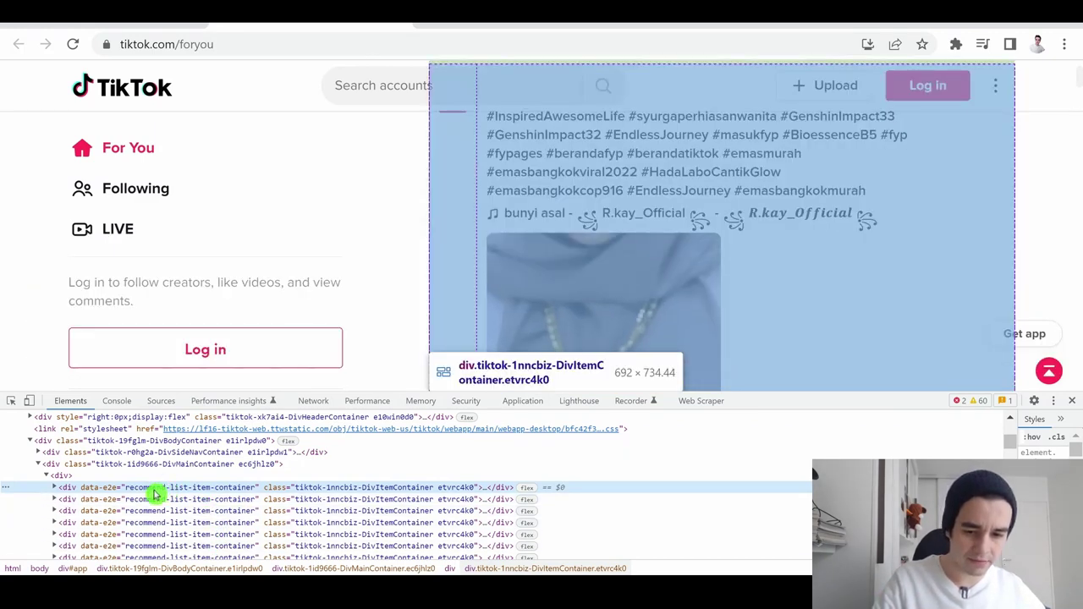
double_click(155, 491)
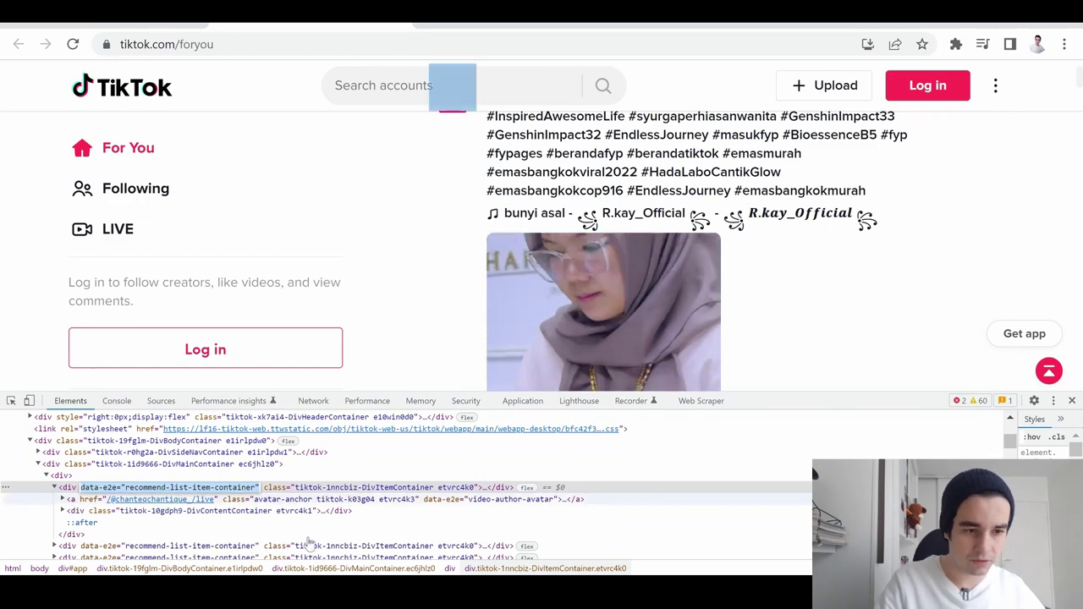
click(956, 46)
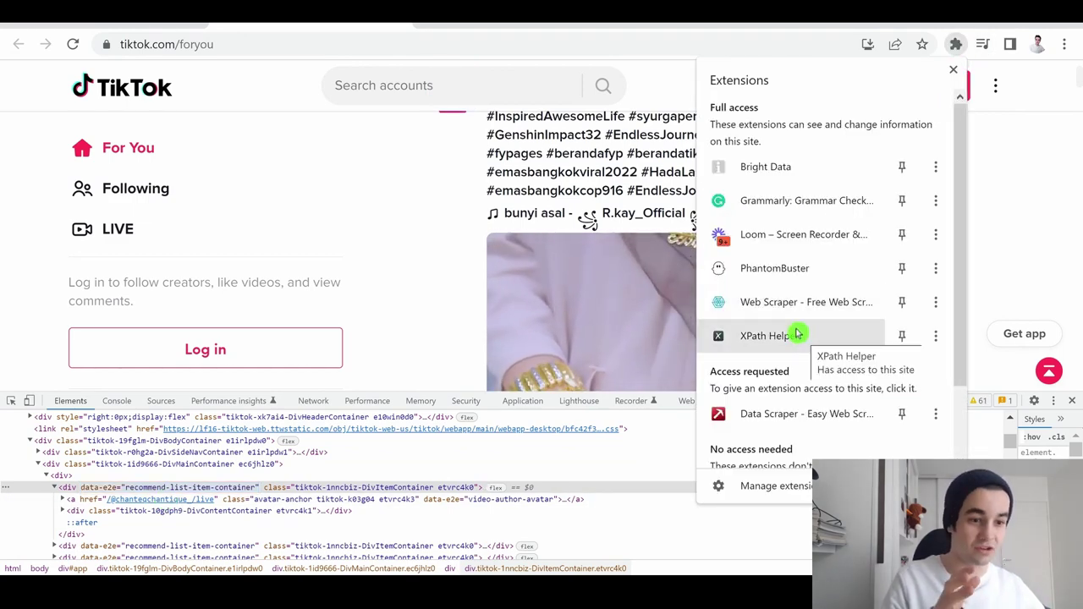
click(797, 336)
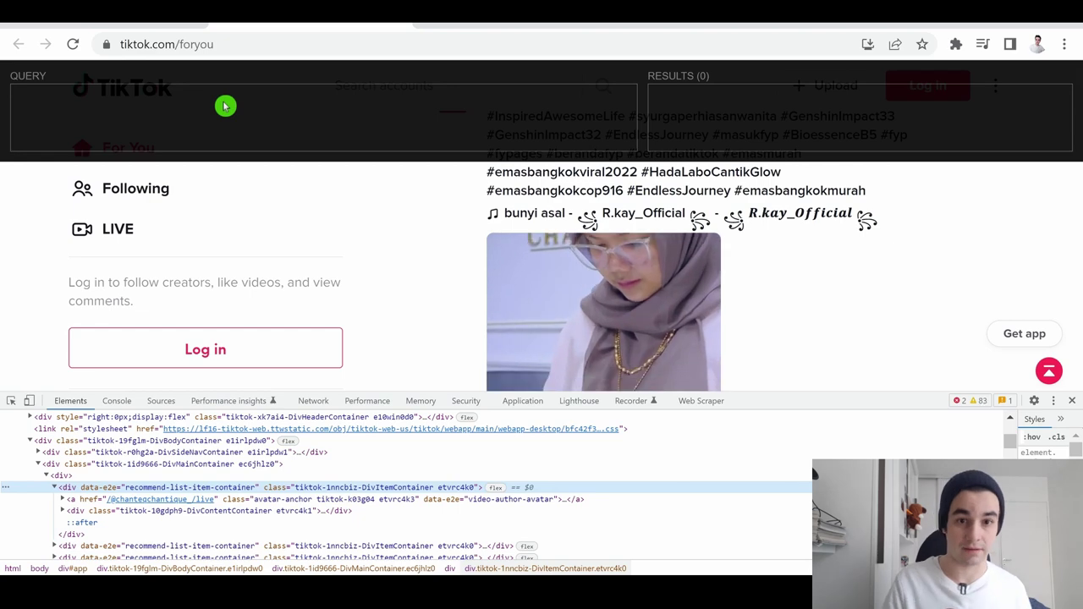
click(225, 106)
text(//div)
text([@data-e2e="recommend-list-item-container")
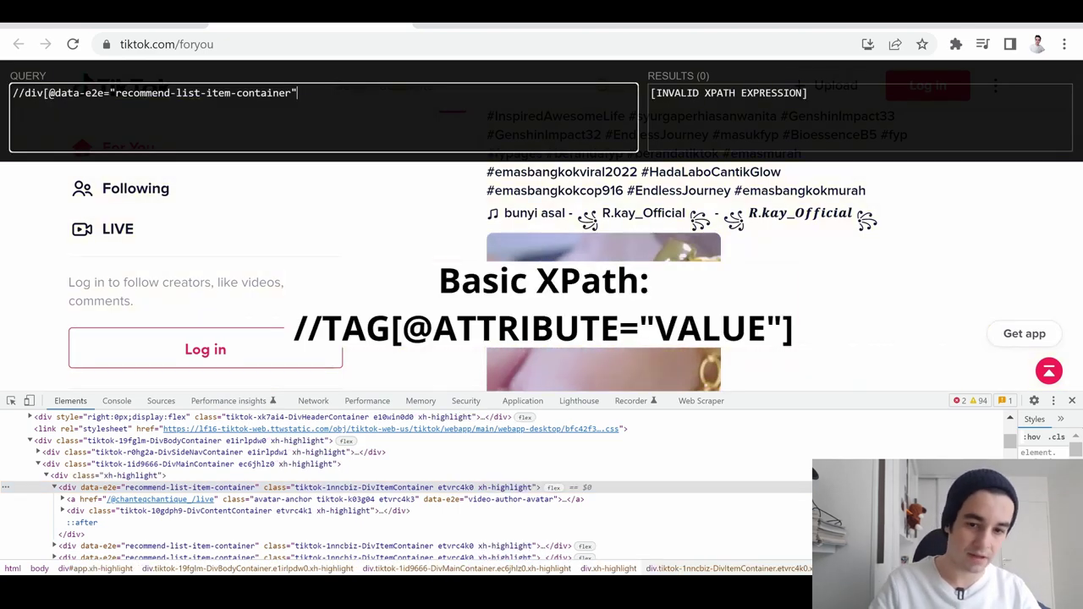
text(])
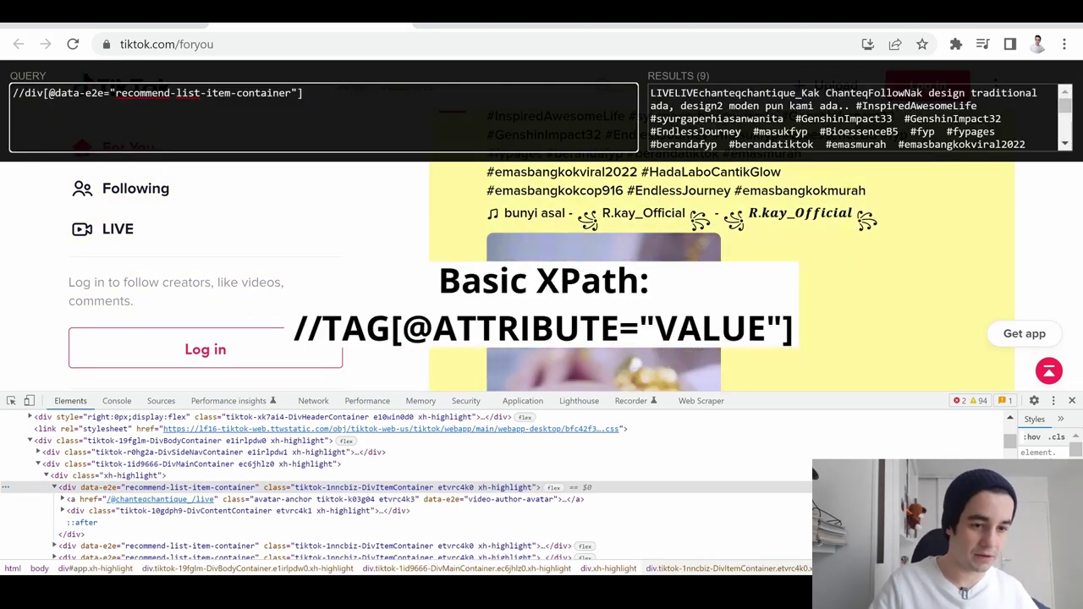
scroll(967, 244, up, 1)
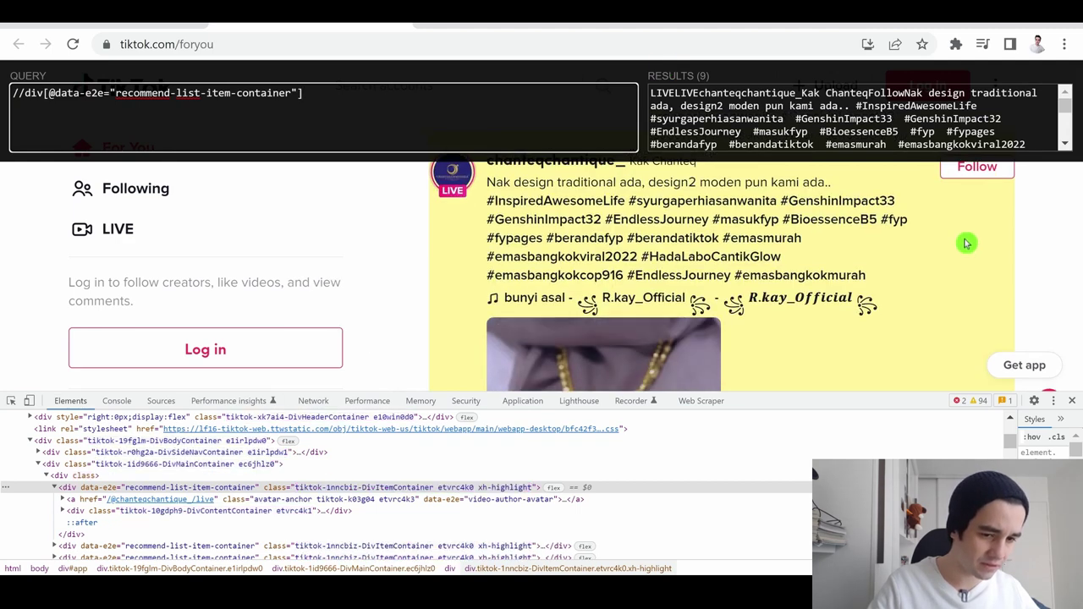
scroll(956, 226, down, 5)
scroll(957, 224, down, 2)
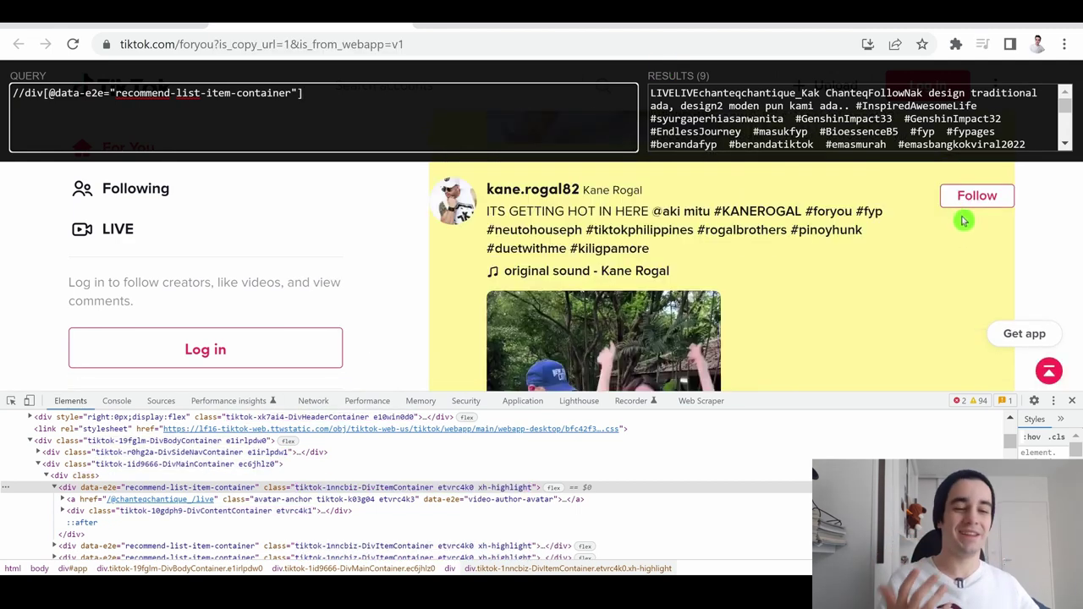
scroll(962, 222, down, 6)
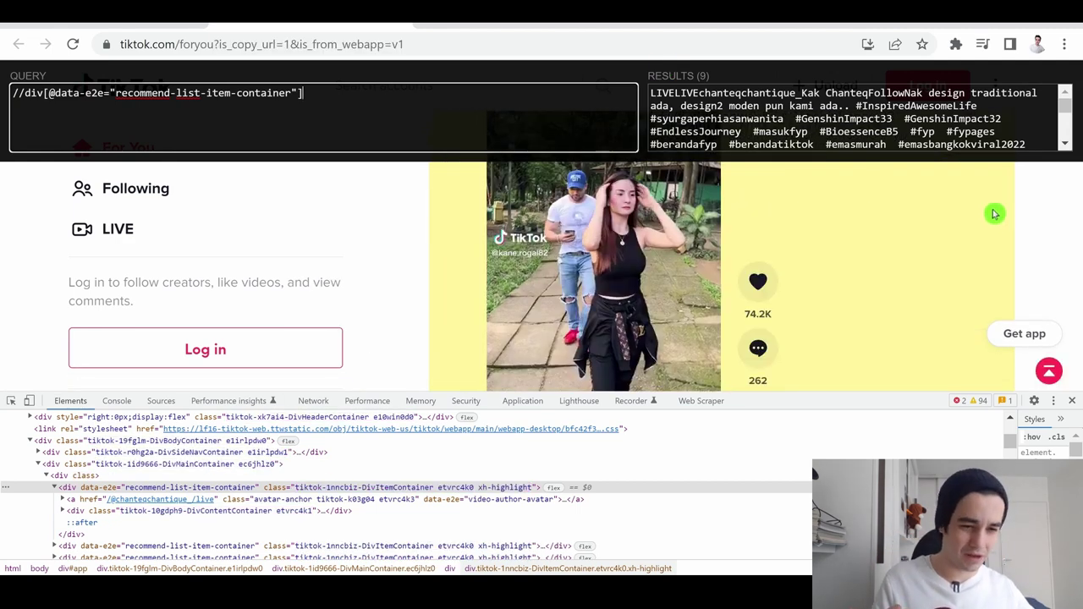
scroll(978, 213, down, 5)
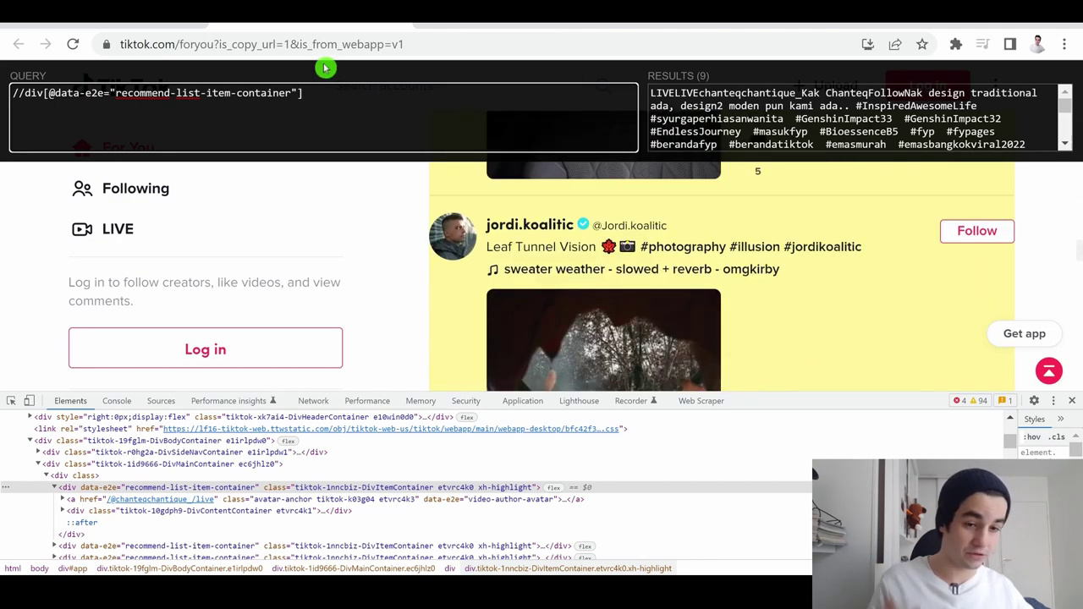
Use the recommend-list-item-container XPath as the Loop Item's Matching XPath, finding 8 posts.
triple_click(377, 104)
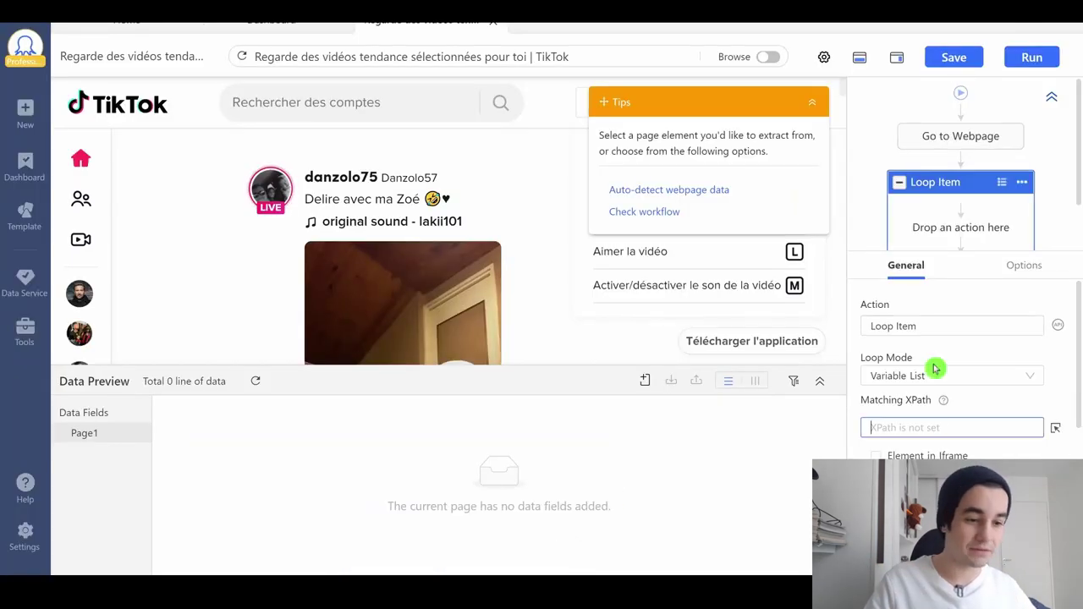
text(//div[@data-e2e="recommend-list-item-container"])
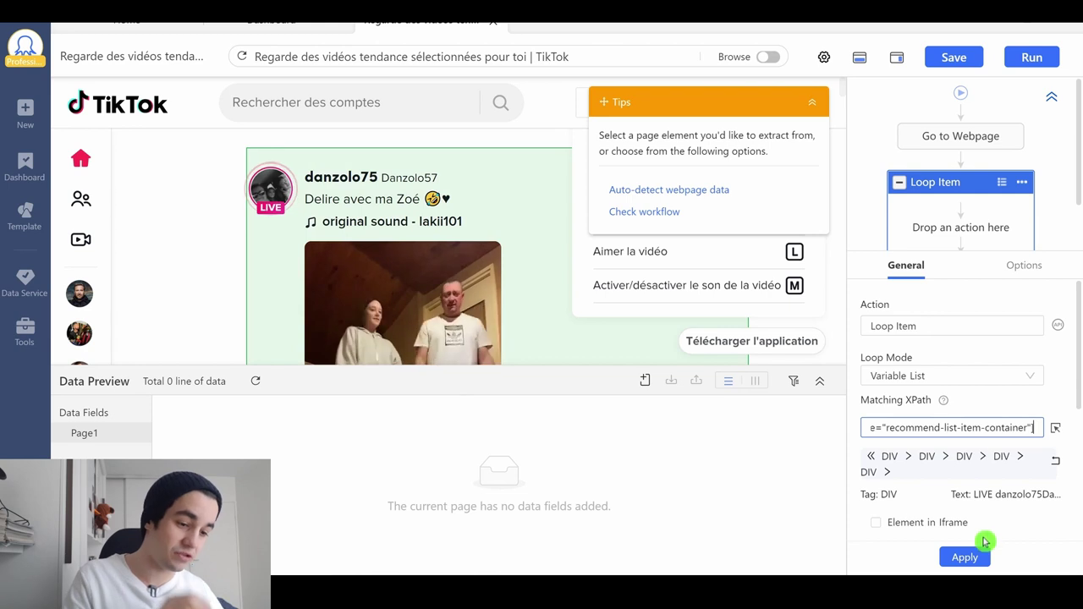
click(968, 558)
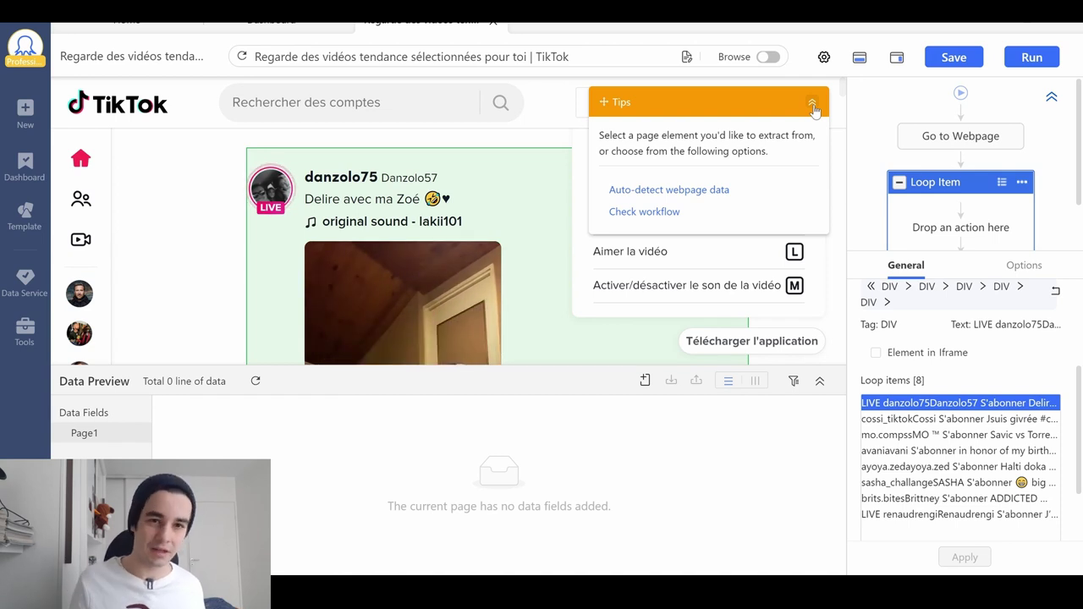
mouse_move(965, 250)
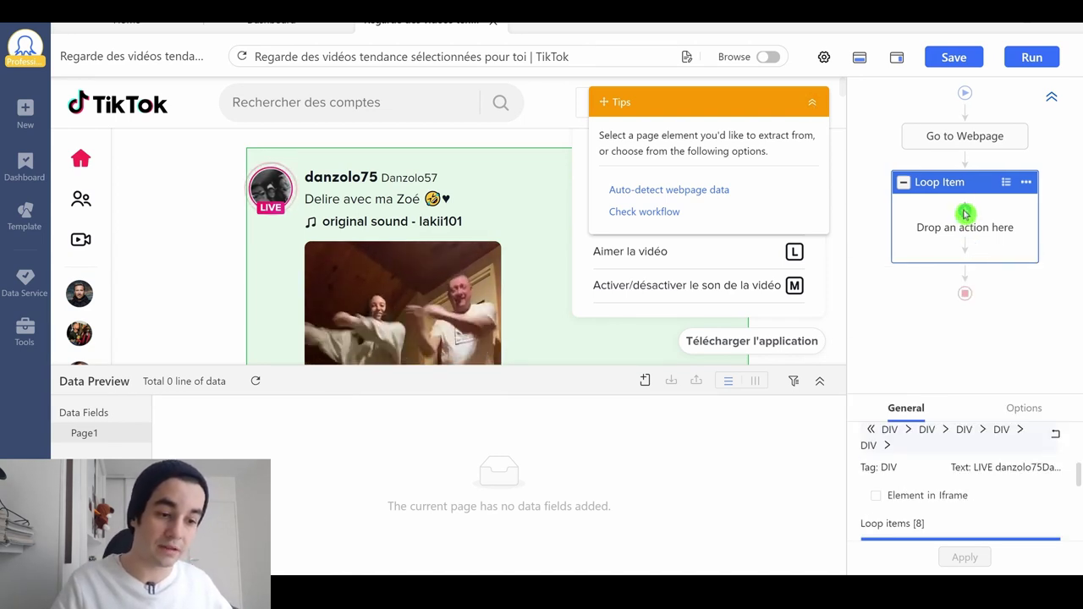
Add an Extract Data step inside the loop and start a Capture-data-on-the-page custom field.
click(965, 212)
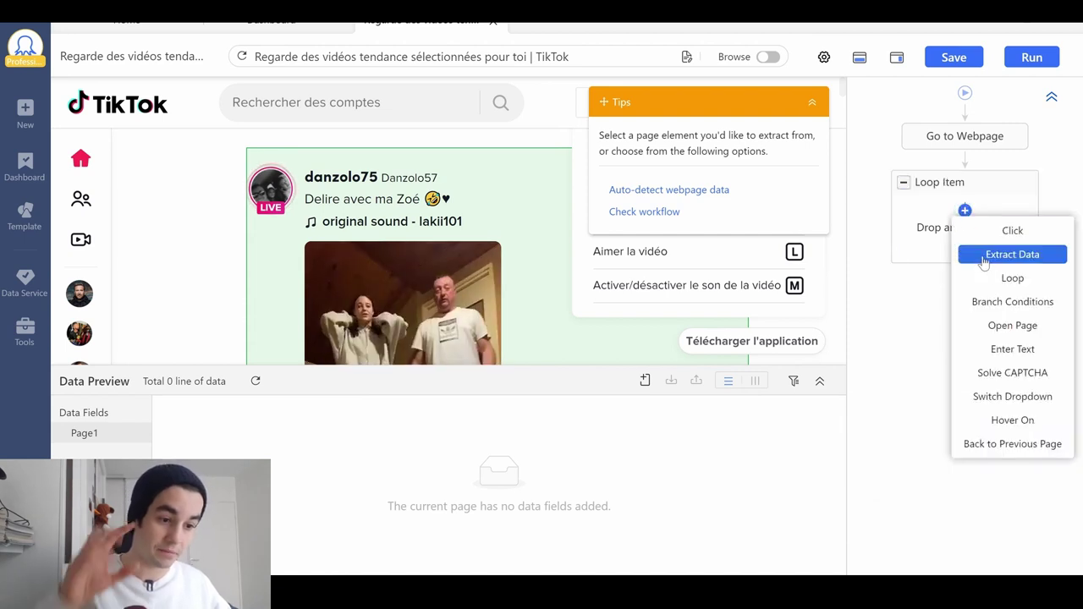
click(984, 260)
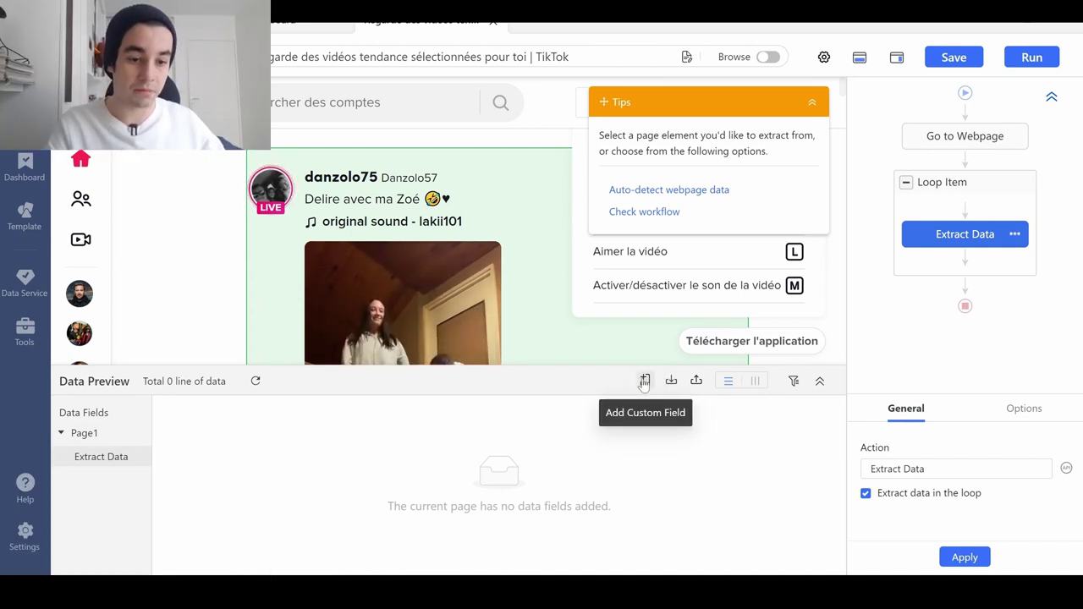
click(643, 381)
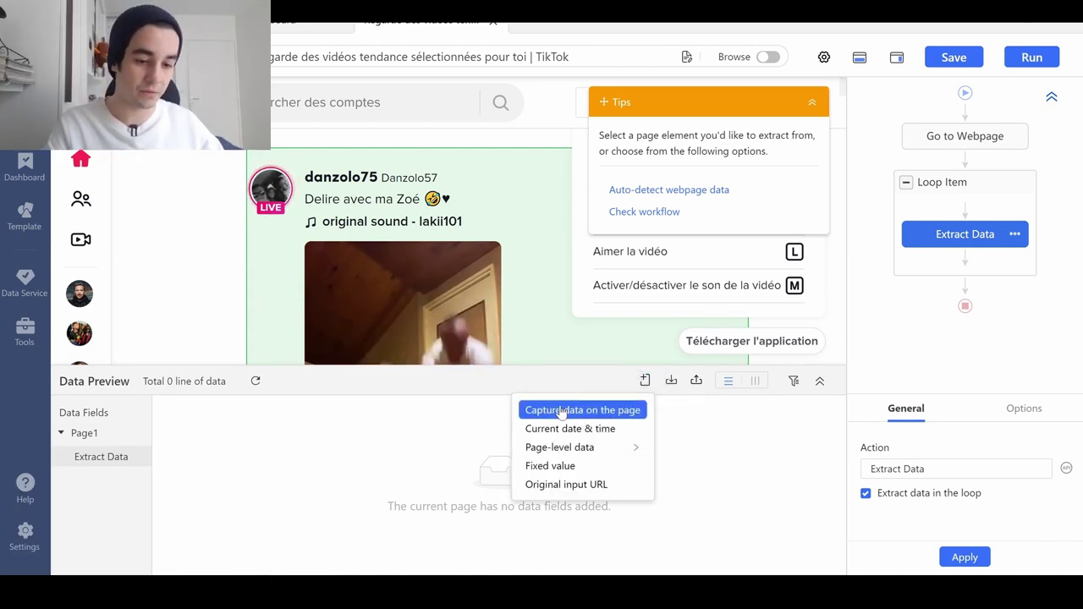
click(562, 411)
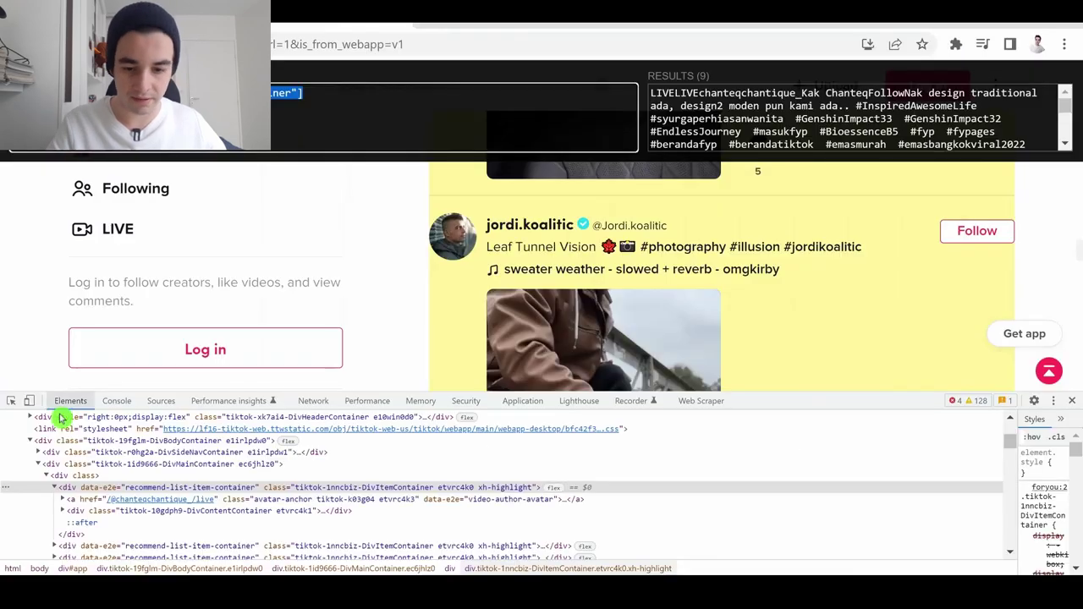
click(11, 401)
scroll(841, 268, down, 5)
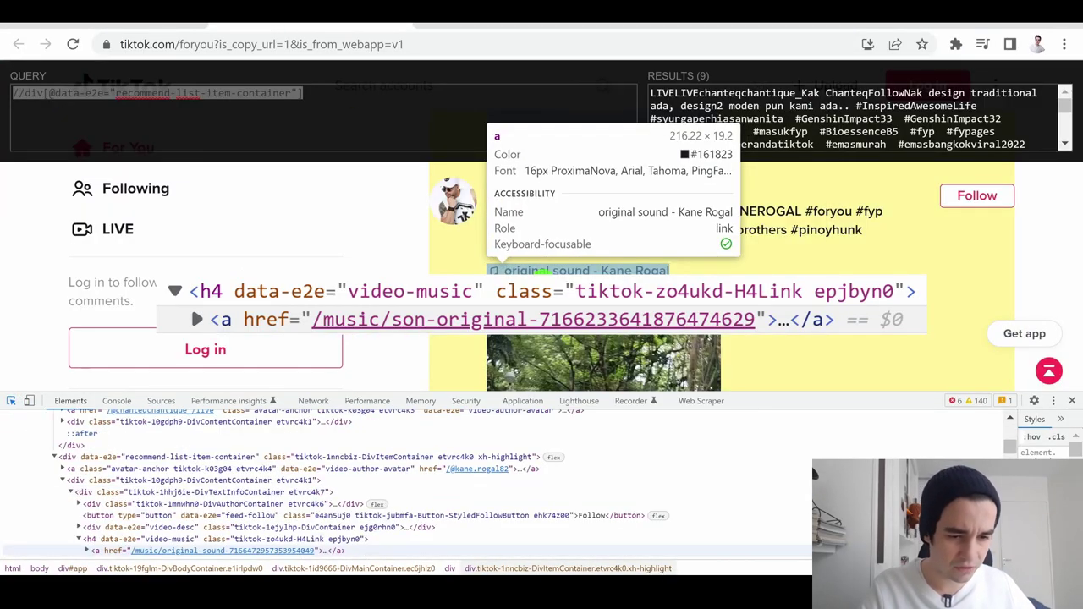
click(542, 271)
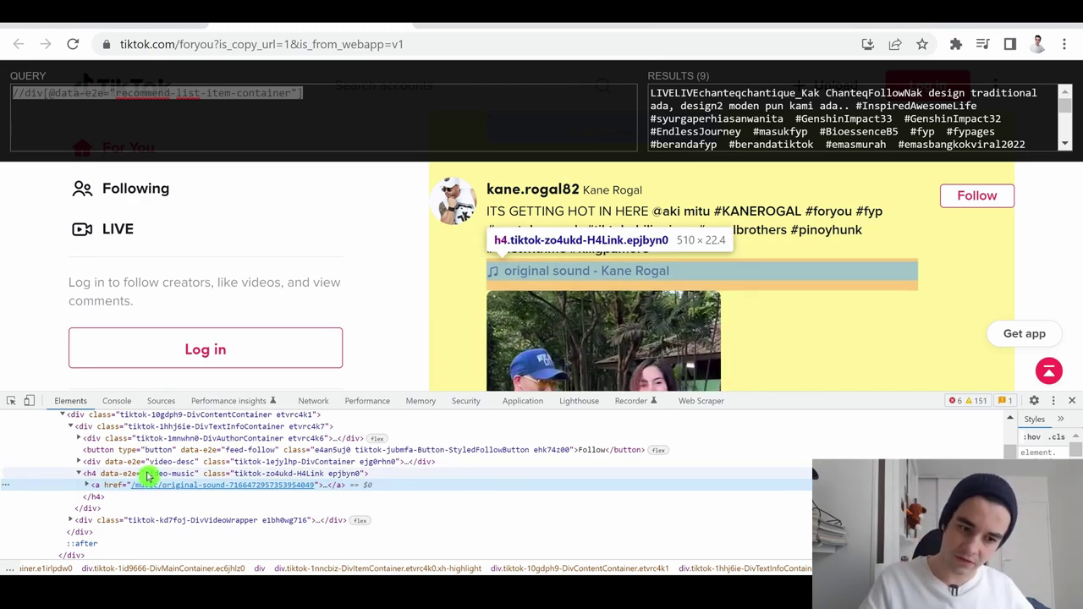
click(148, 476)
key(ctrl+shift+x)
text(//)
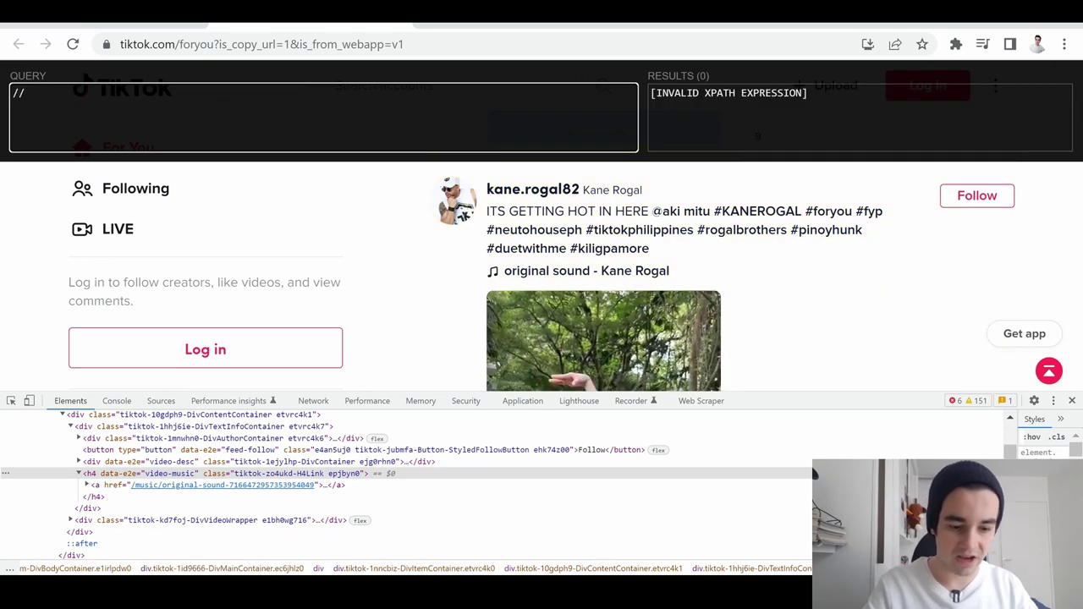
text(h4[@data-e2e="video-music"])
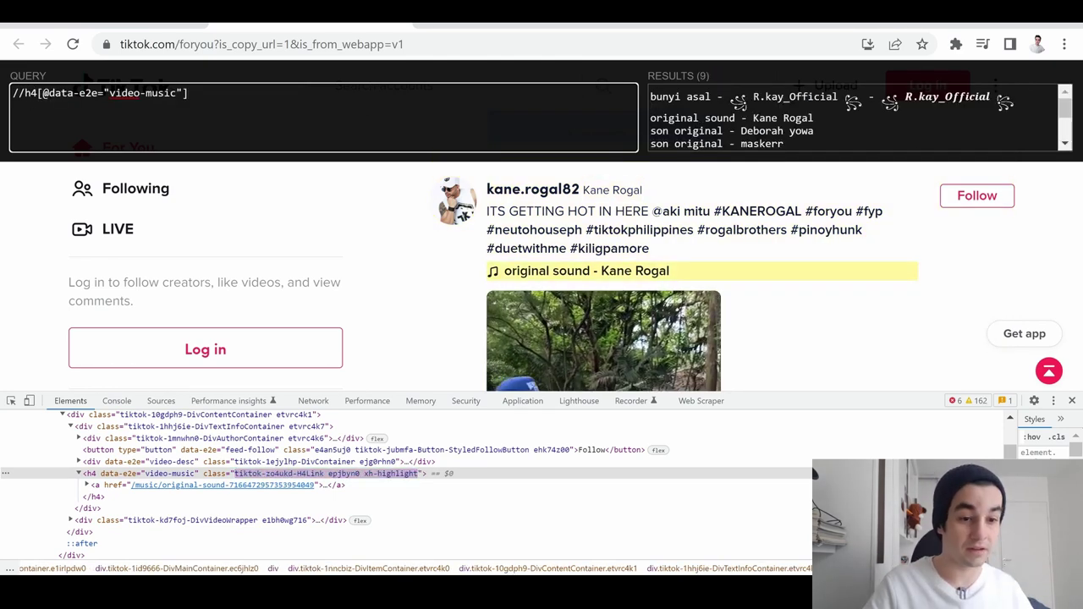
scroll(824, 222, up, 5)
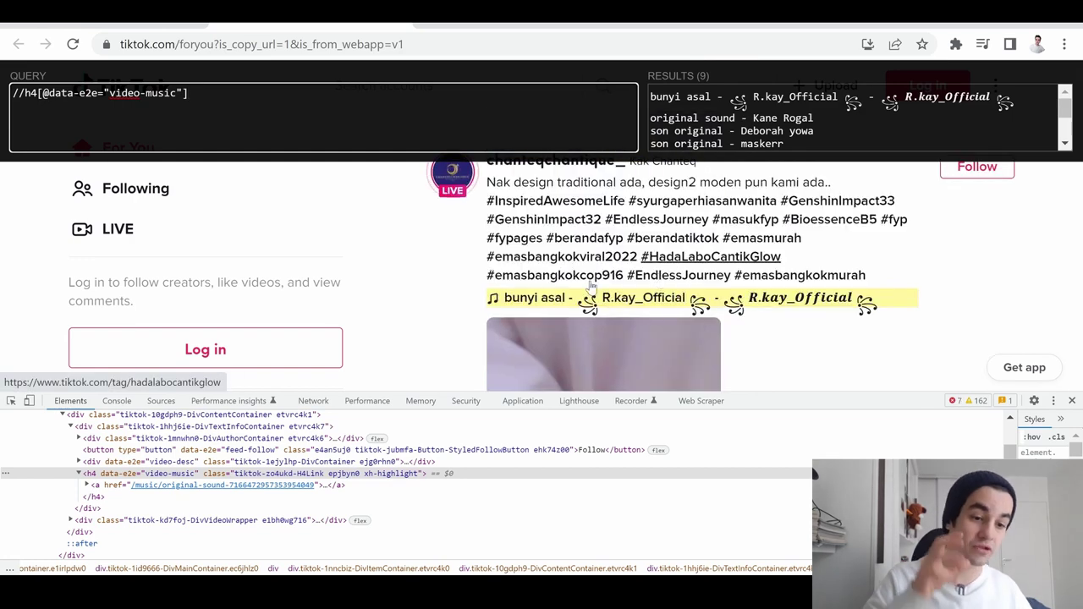
scroll(884, 255, down, 5)
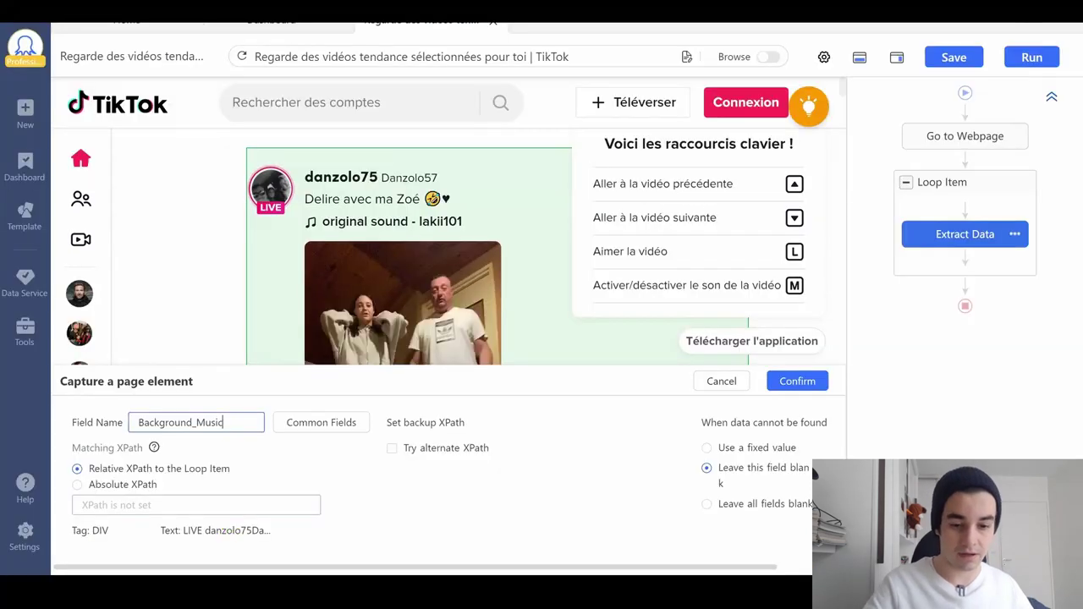
Paste the video-music XPath and confirm the Background_Music field.
click(195, 505)
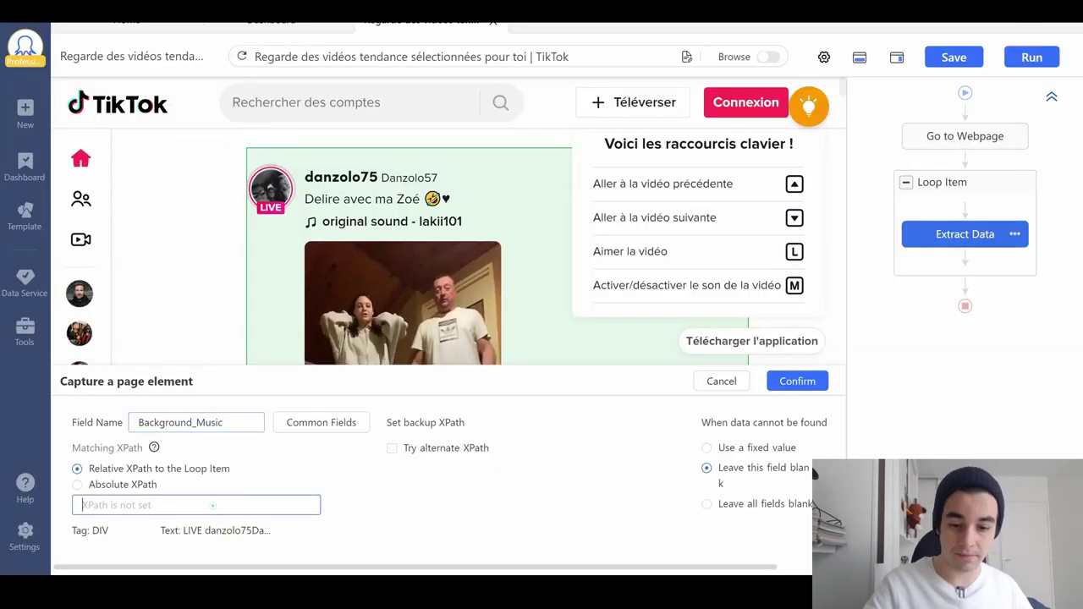
text(//h4[@data-e2e="video-music"])
click(786, 384)
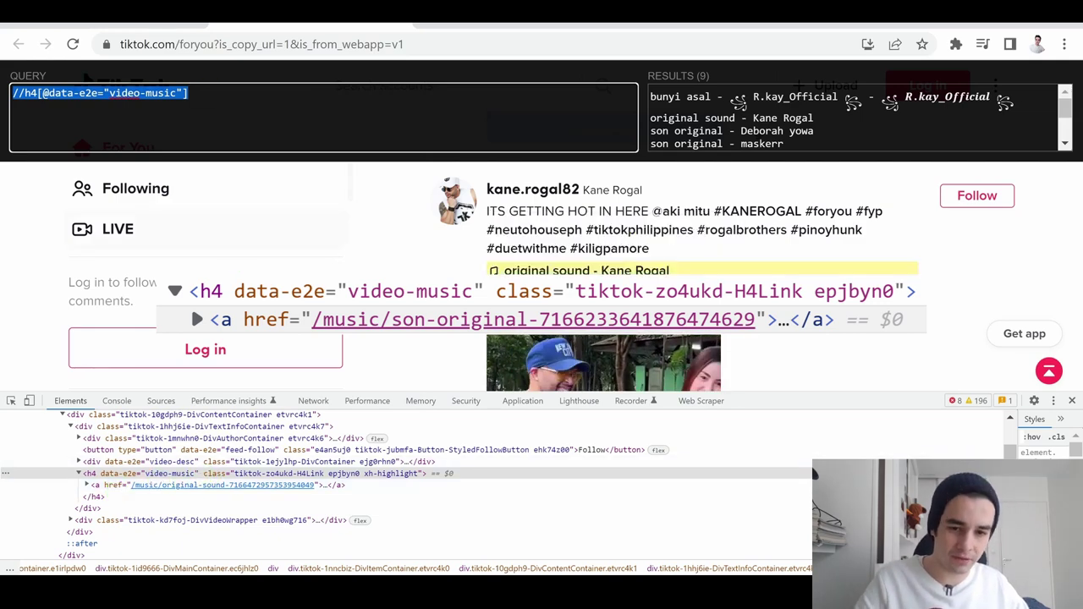
Extend the XPath Helper query with /a to target the music links and select it.
key(Right)
text(/a)
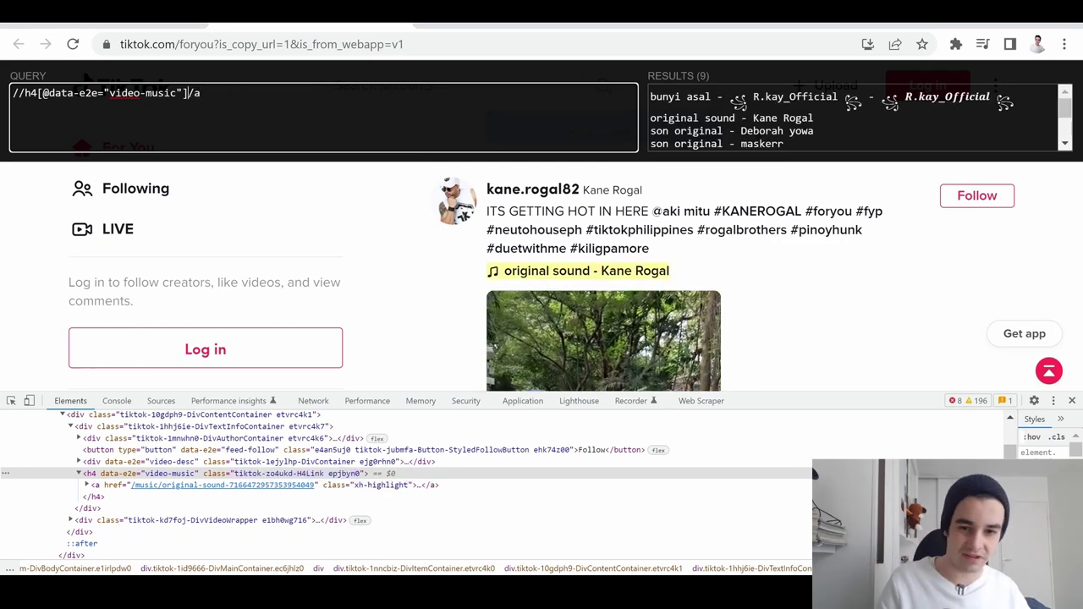
key(ctrl+a)
key(ctrl+c)
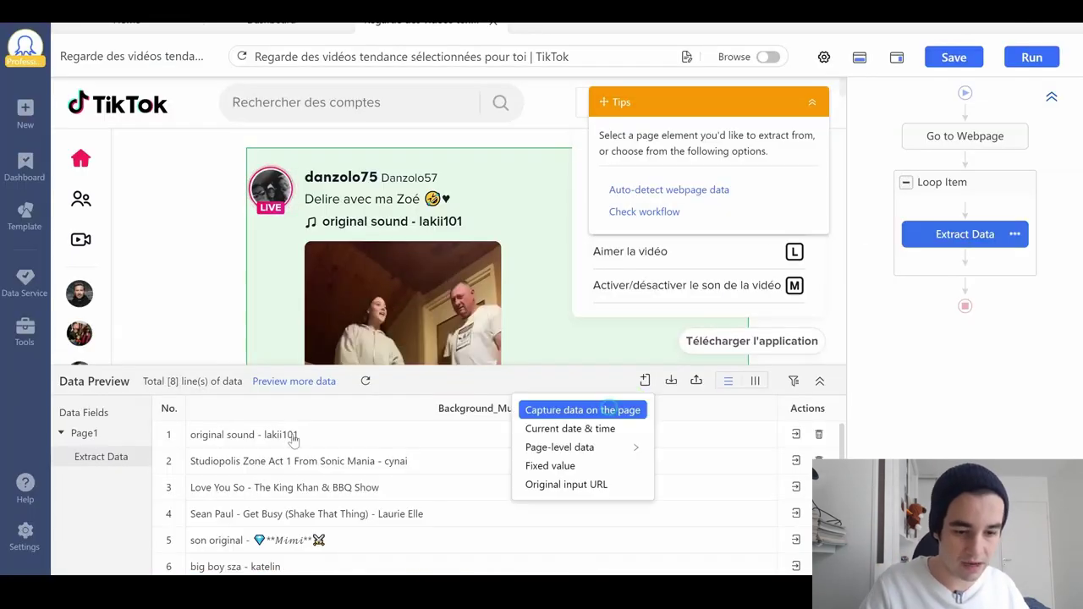
Add a Music_URL field from the video-music /a XPath, extracting the link's href URL.
click(184, 504)
key(ctrl+v)
double_click(152, 423)
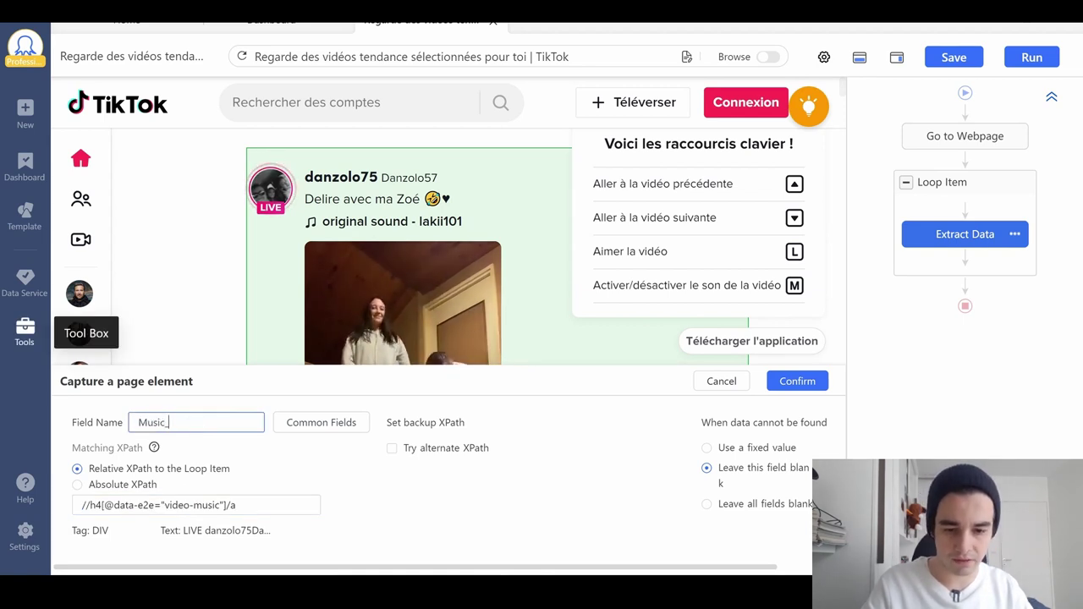
text(Music_URL)
click(797, 381)
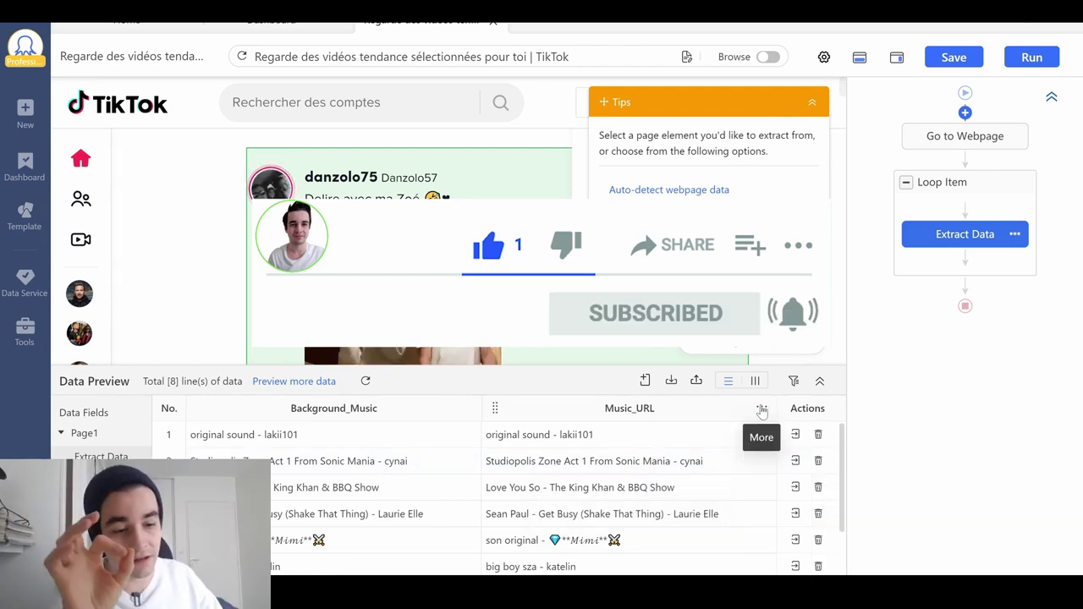
click(762, 410)
mouse_move(728, 490)
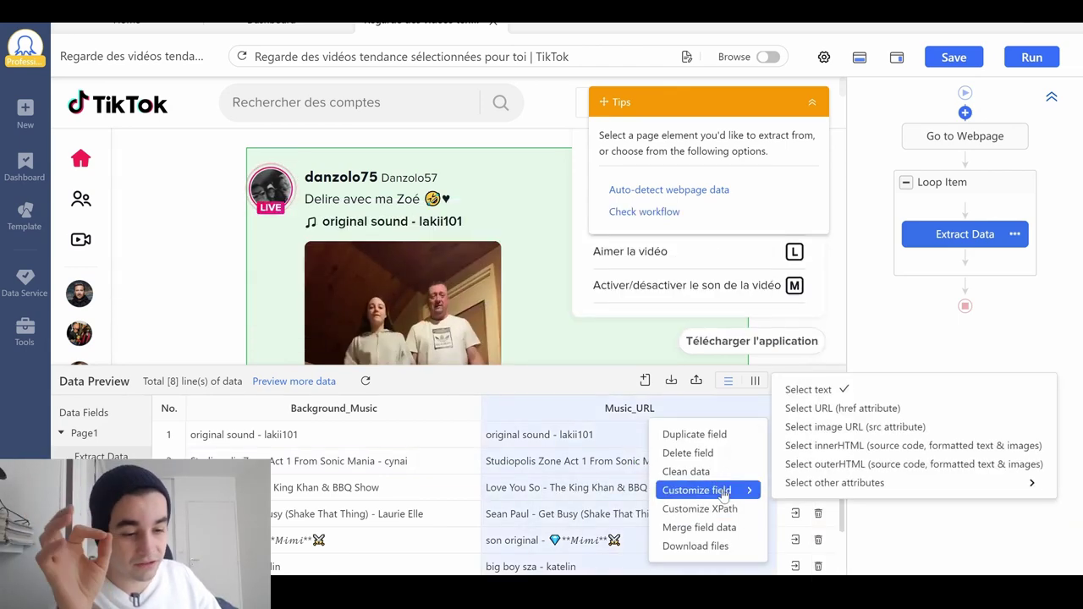
click(820, 415)
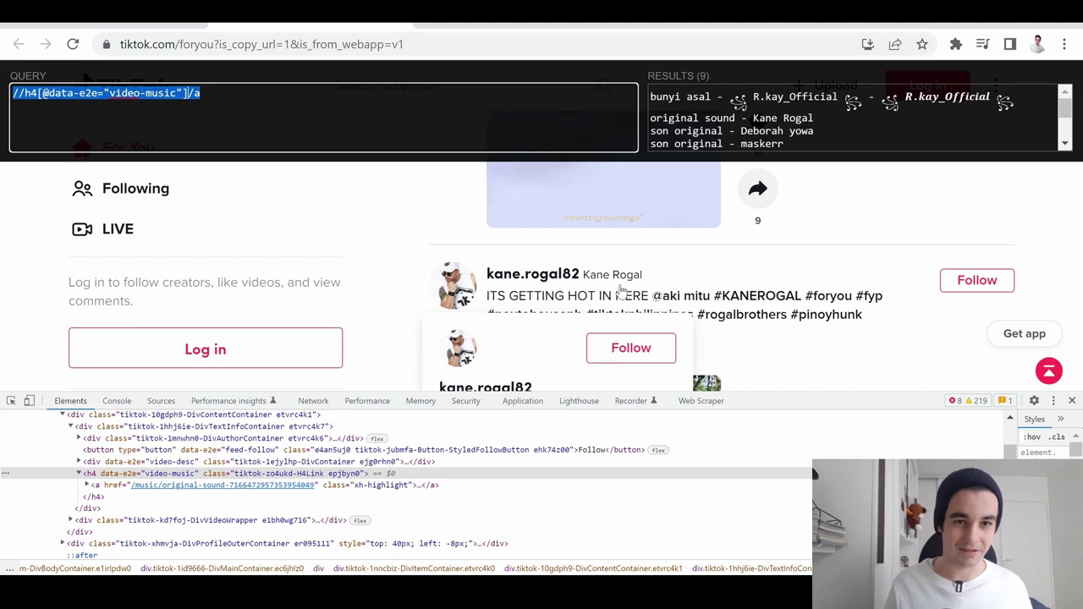
key(ctrl+shift+c)
click(515, 274)
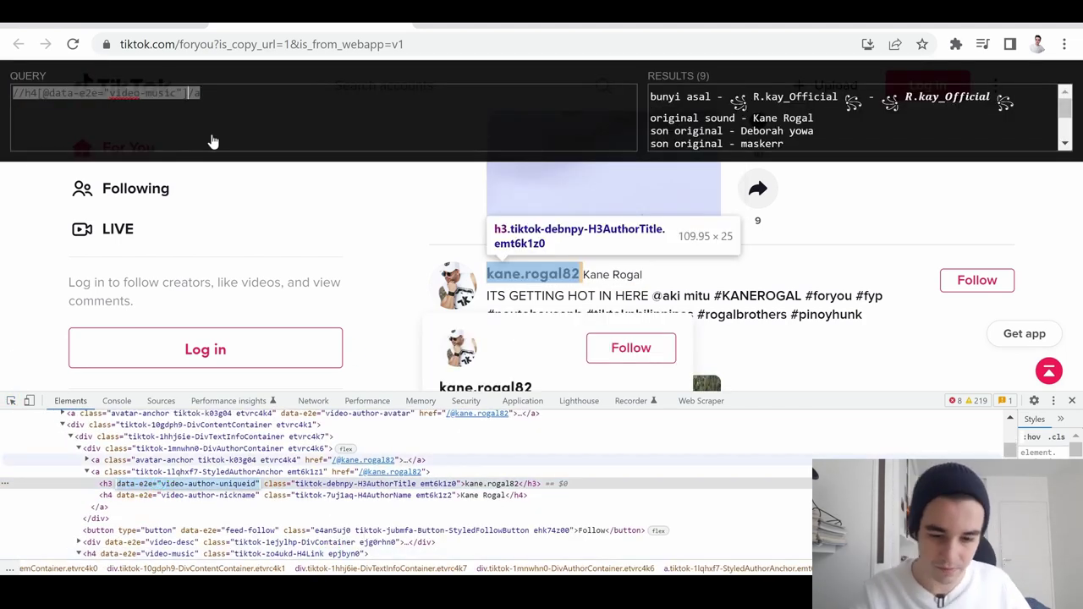
key(Left)
key(Right)
key(Right)
key(Right)
key(Right)
key(BackSpace)
text(3)
key(Right)
key(Right)
key(shift+End)
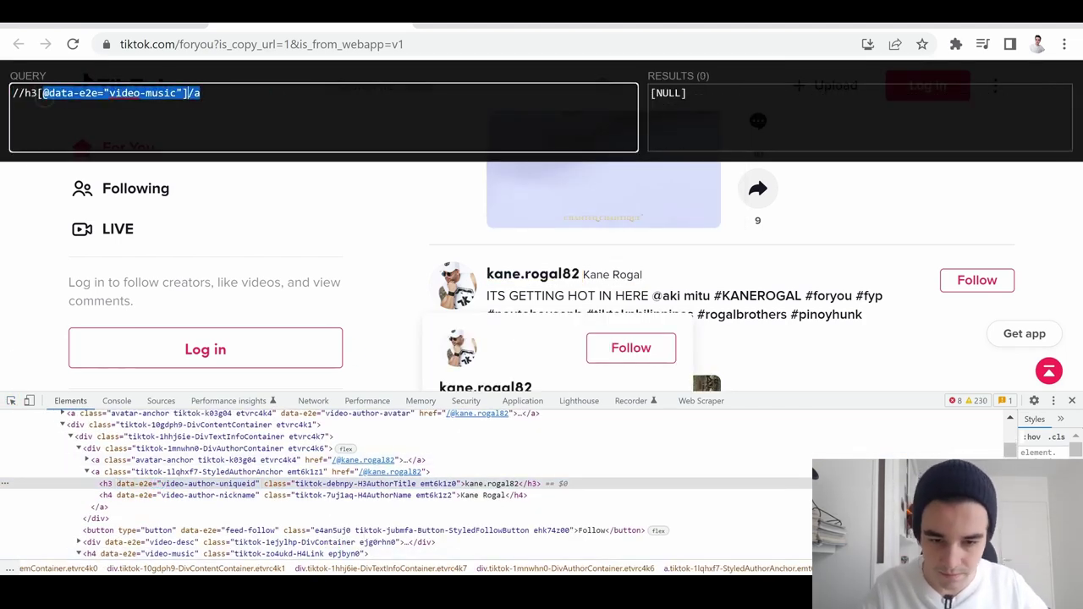
key(BackSpace)
key(ctrl+v)
key(ctrl+a)
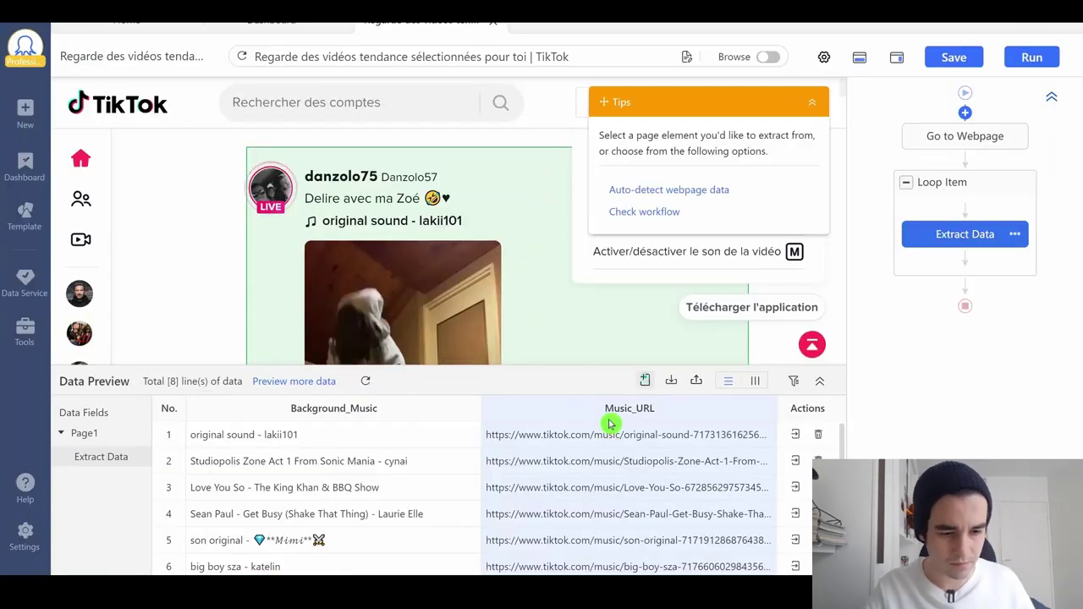
Capture the author username XPath as a new field named Author_ID.
click(682, 416)
click(583, 409)
key(ctrl+v)
double_click(140, 421)
text(Author)
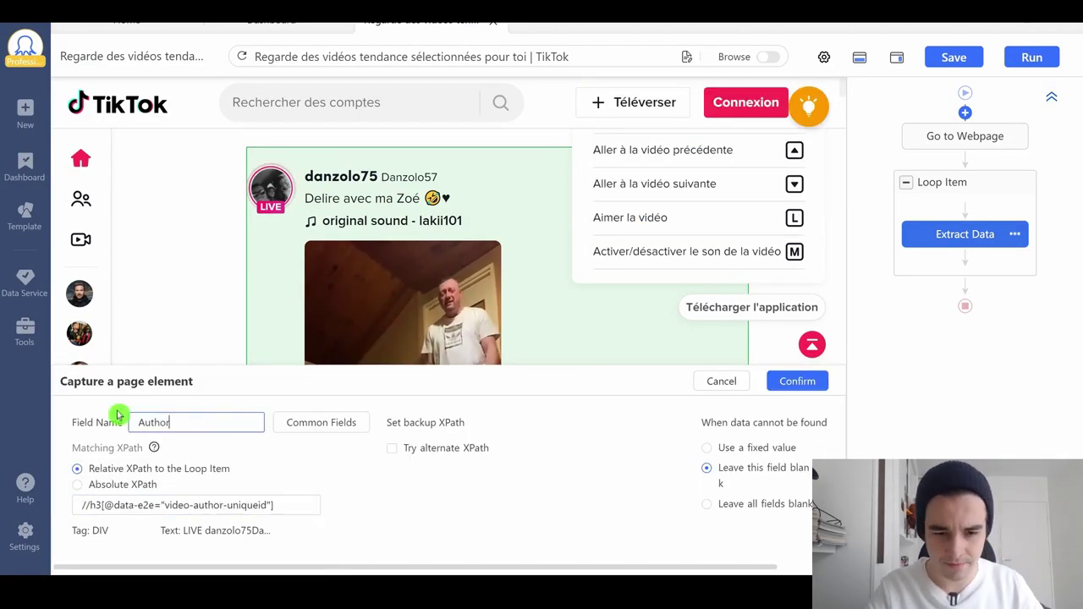
text(_ID)
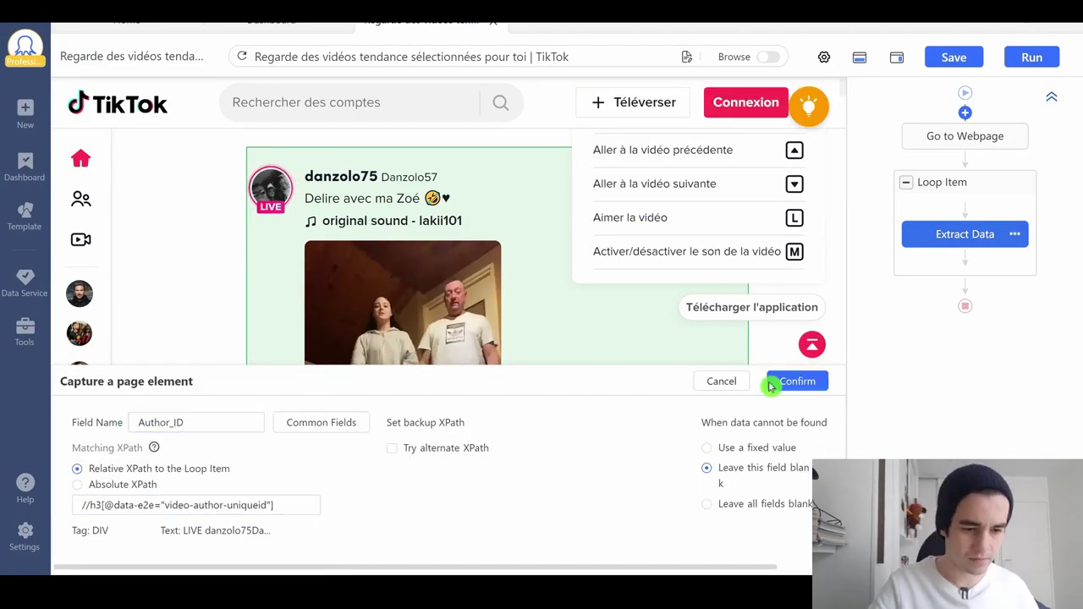
click(774, 382)
Begin another captured page-element field named Author_Name.
click(645, 381)
click(583, 410)
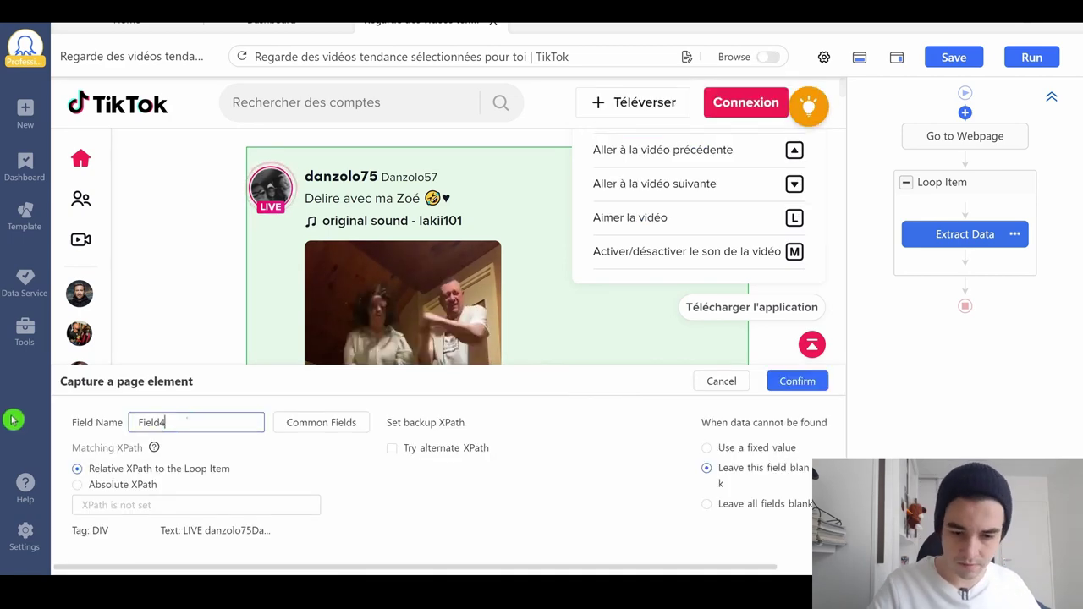
double_click(144, 422)
text(Author_Name)
key(alt+Tab)
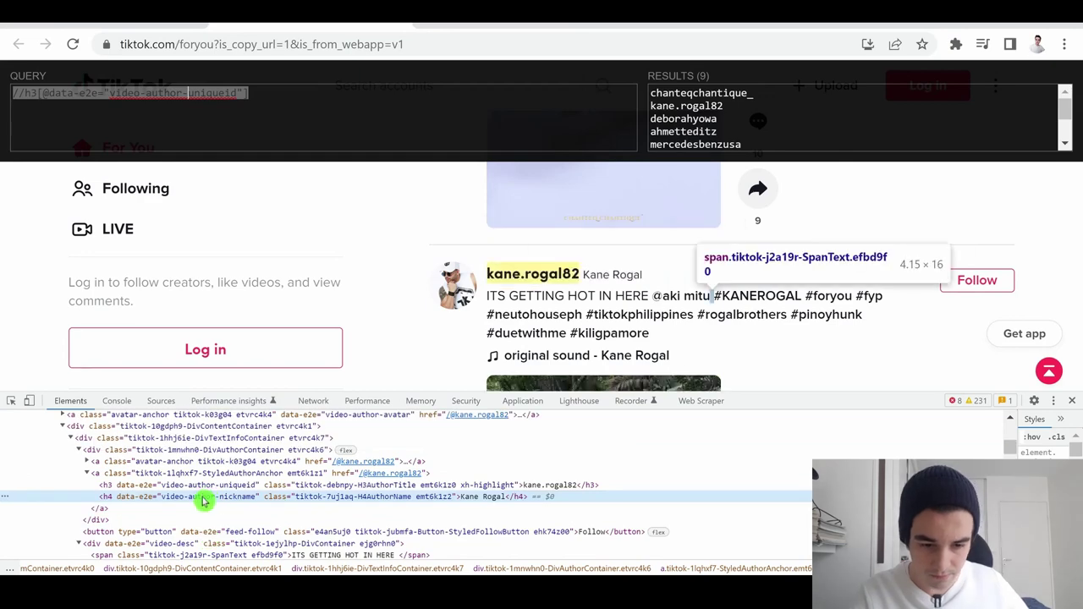
double_click(212, 496)
click(37, 93)
key(BackSpace)
text(4)
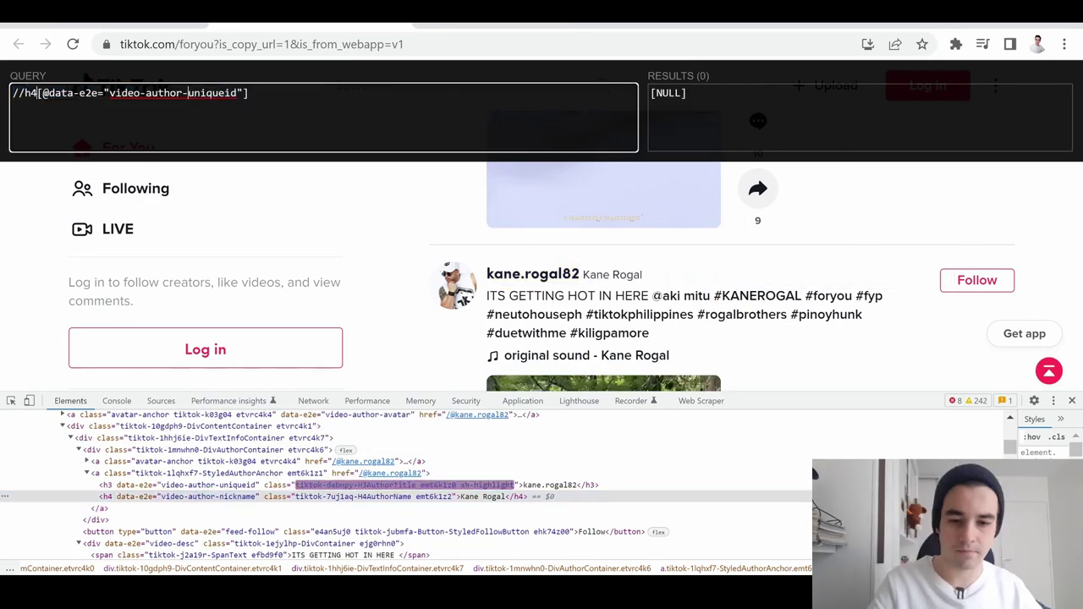
drag(247, 93, 44, 93)
key(ctrl+v)
text(])
key(ctrl+a)
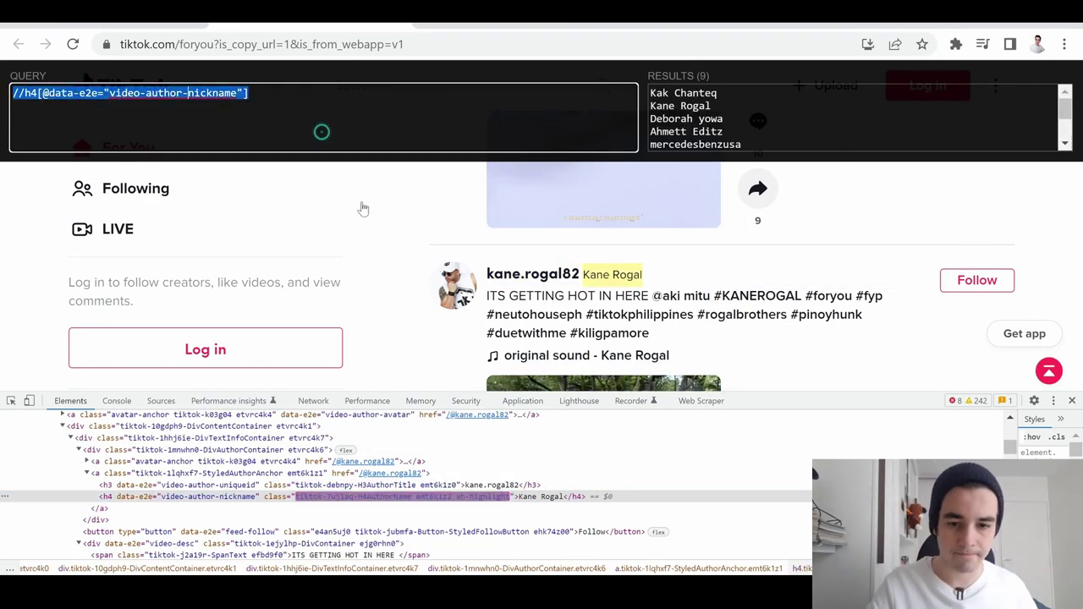
Paste the nickname XPath into the capture panel and confirm the Author_Name field.
key(alt+Tab)
click(170, 505)
key(ctrl+v)
click(797, 381)
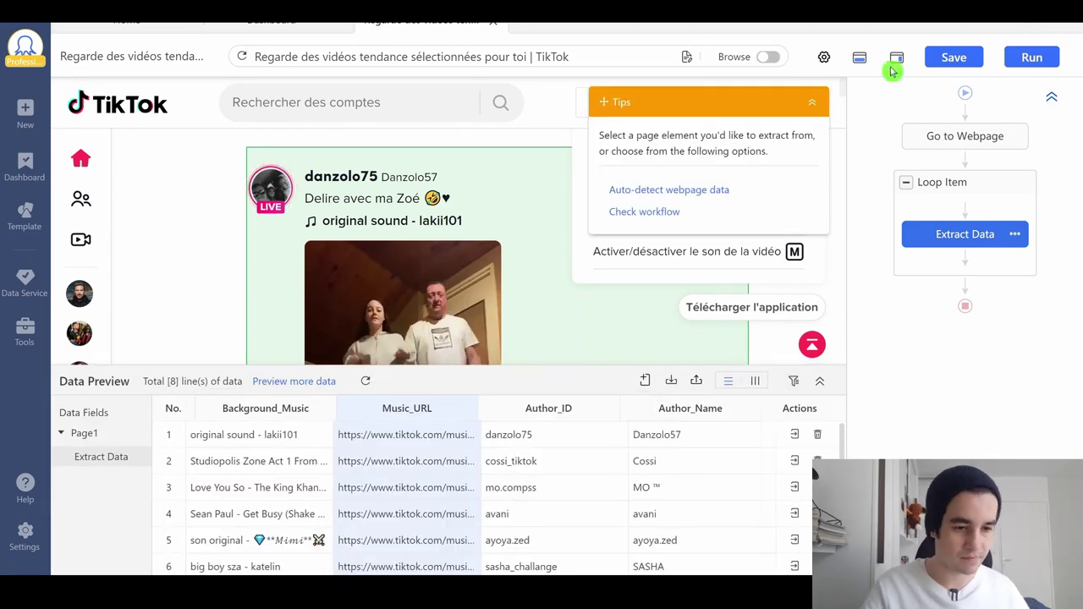
key(alt+Tab)
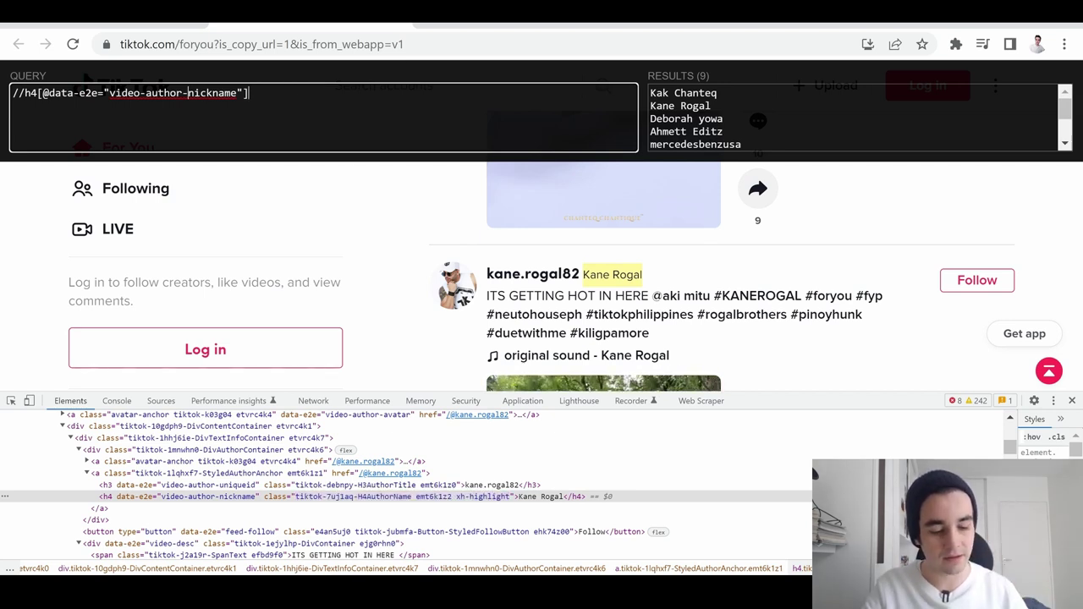
Extend the author-nickname XPath with /.. to reach its parent element, then select the whole query.
text(/..)
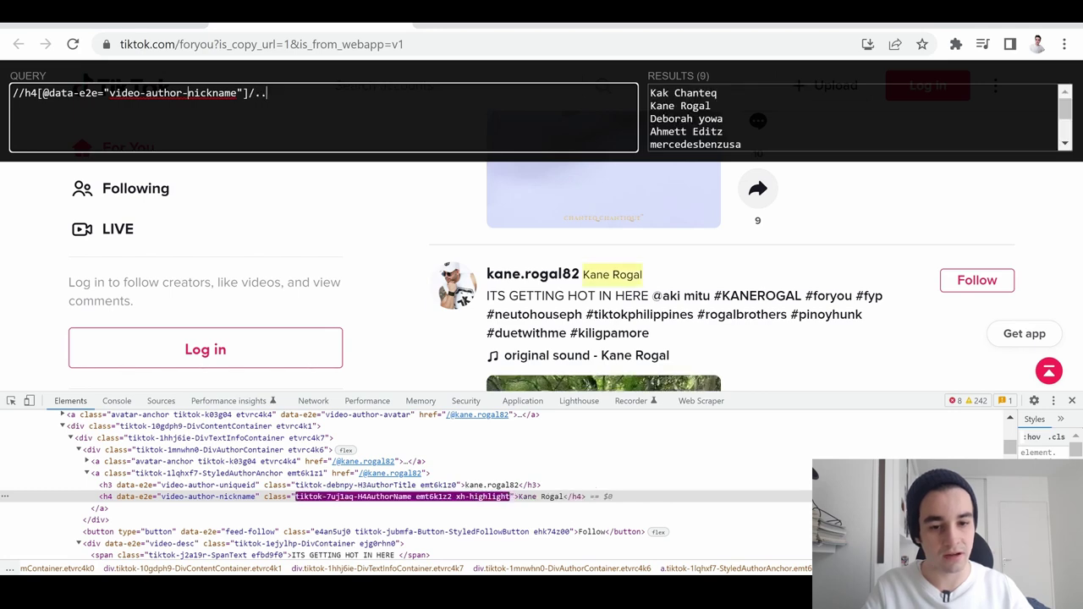
key(ctrl+a)
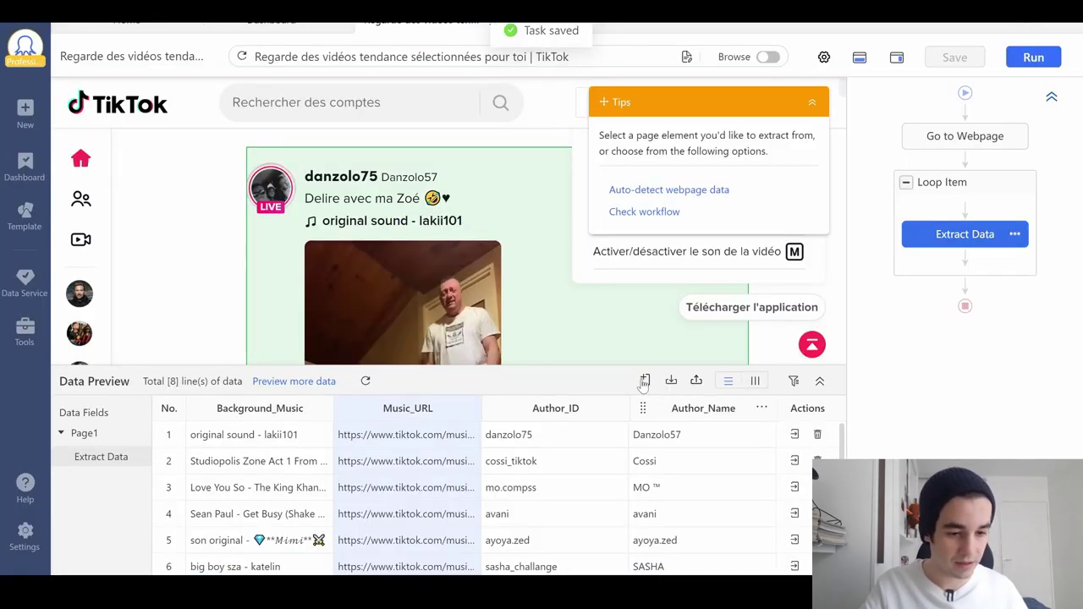
Add an Author_URL field that extracts each author's TikTok profile link from the href attribute.
click(645, 381)
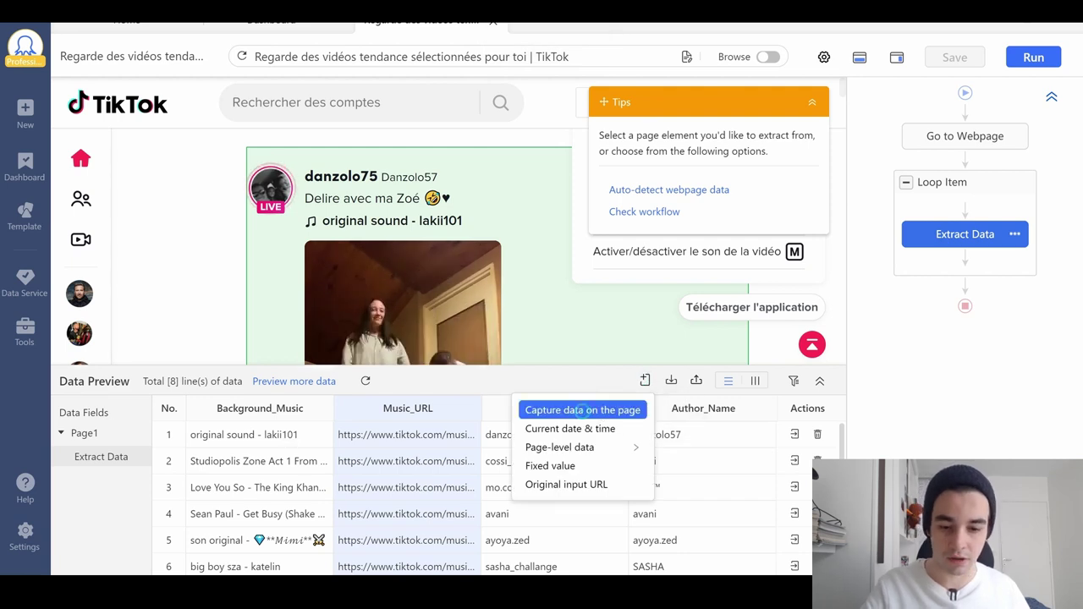
click(582, 410)
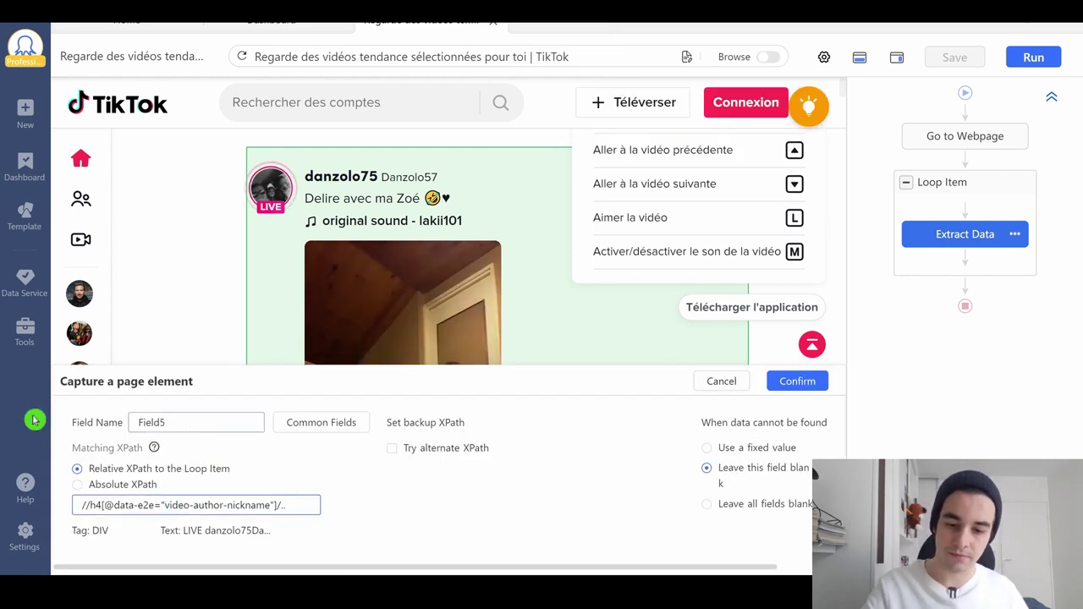
text(Author_URL)
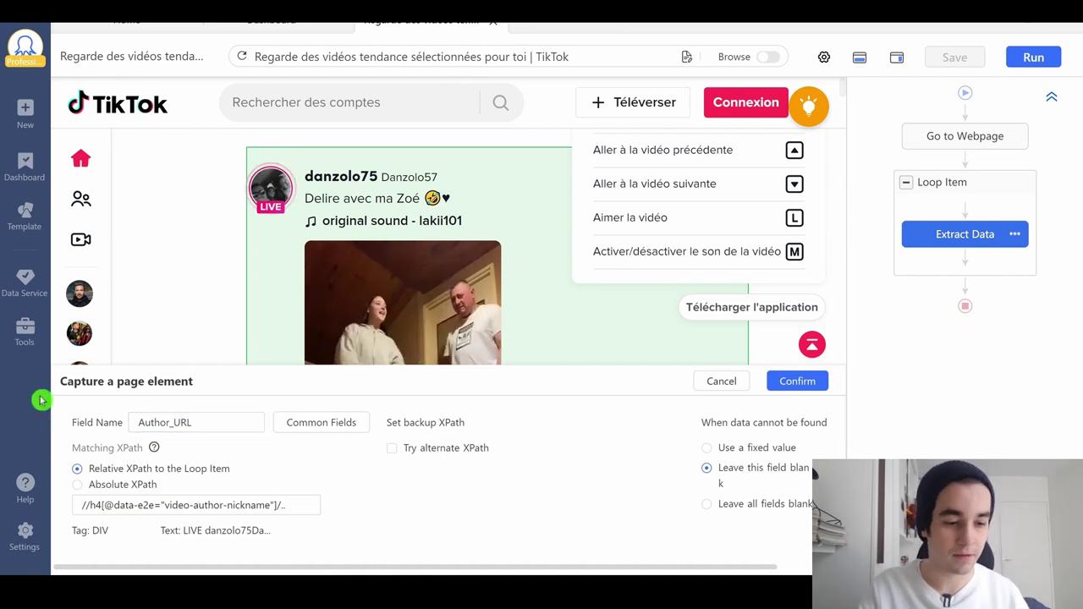
click(803, 381)
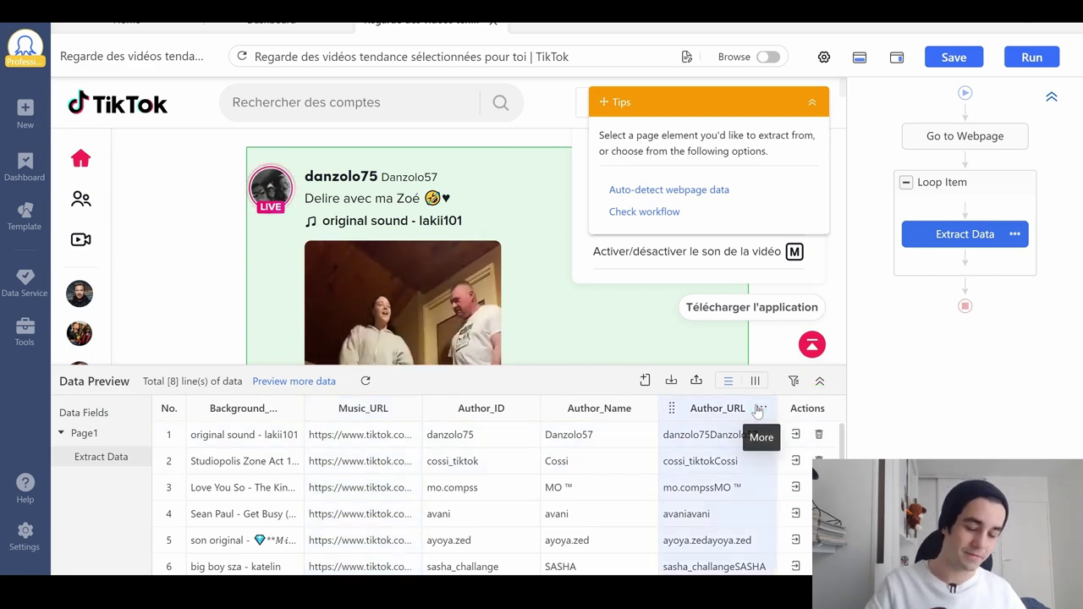
click(758, 408)
mouse_move(710, 490)
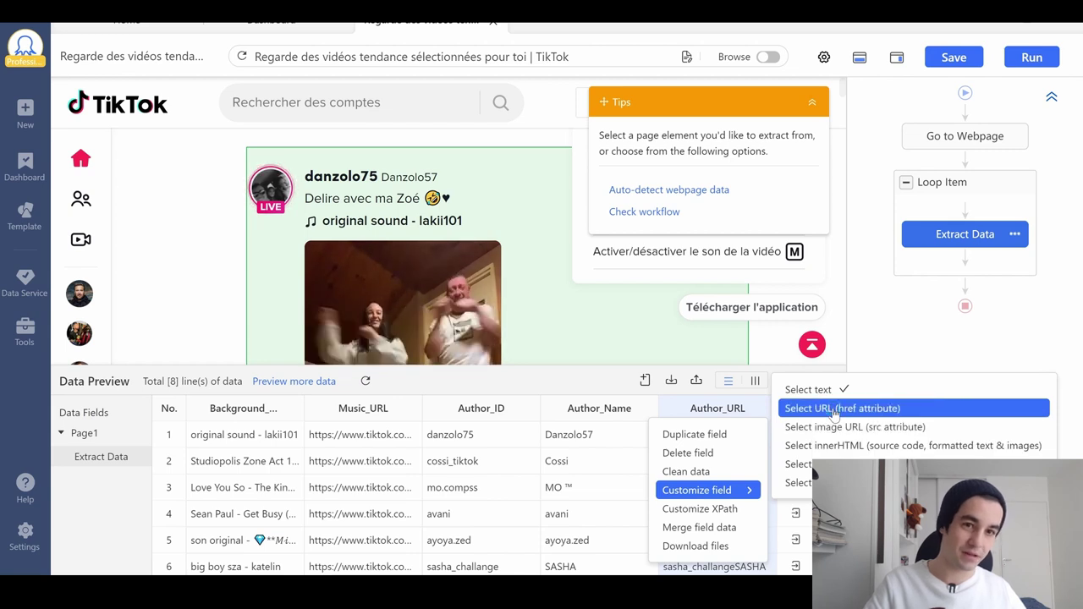
click(833, 413)
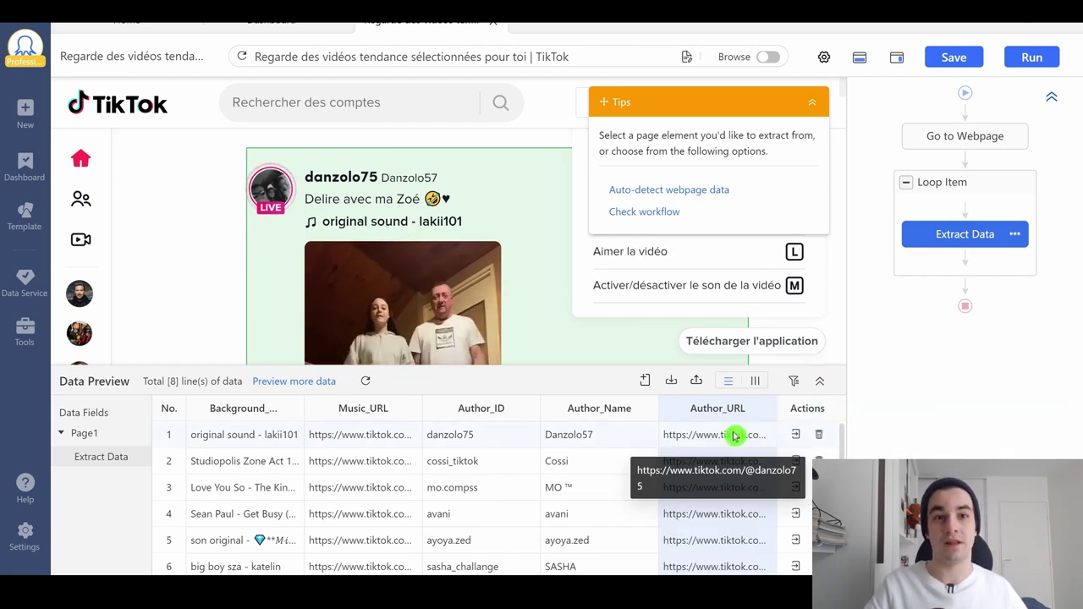
Start a new custom field captured from the page named Likes.
scroll(562, 310, down, 2)
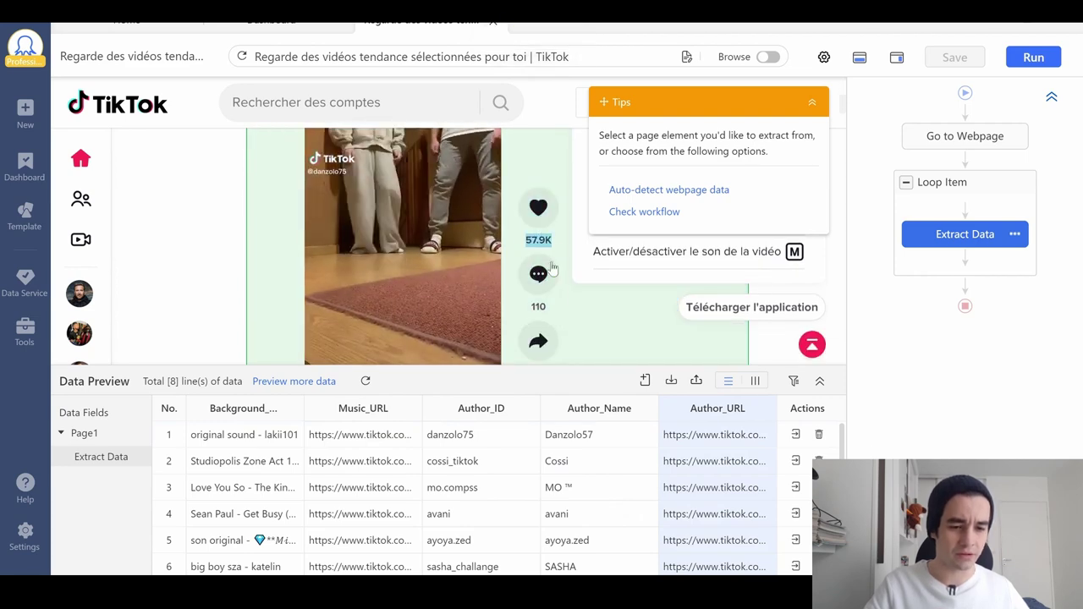
scroll(541, 275, down, 1)
scroll(567, 291, up, 3)
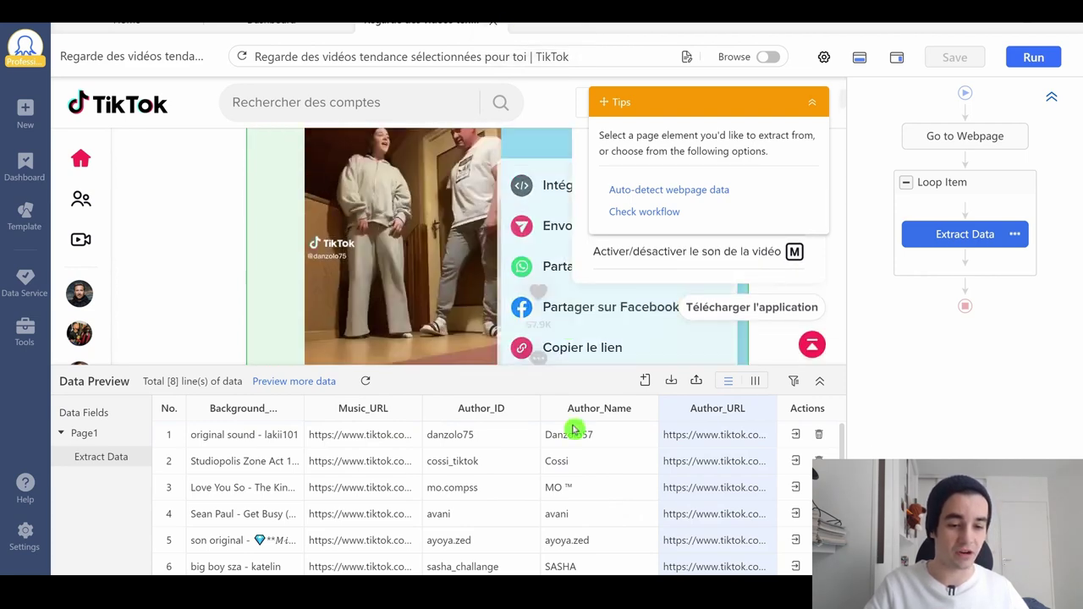
click(645, 381)
click(584, 410)
text(Likes)
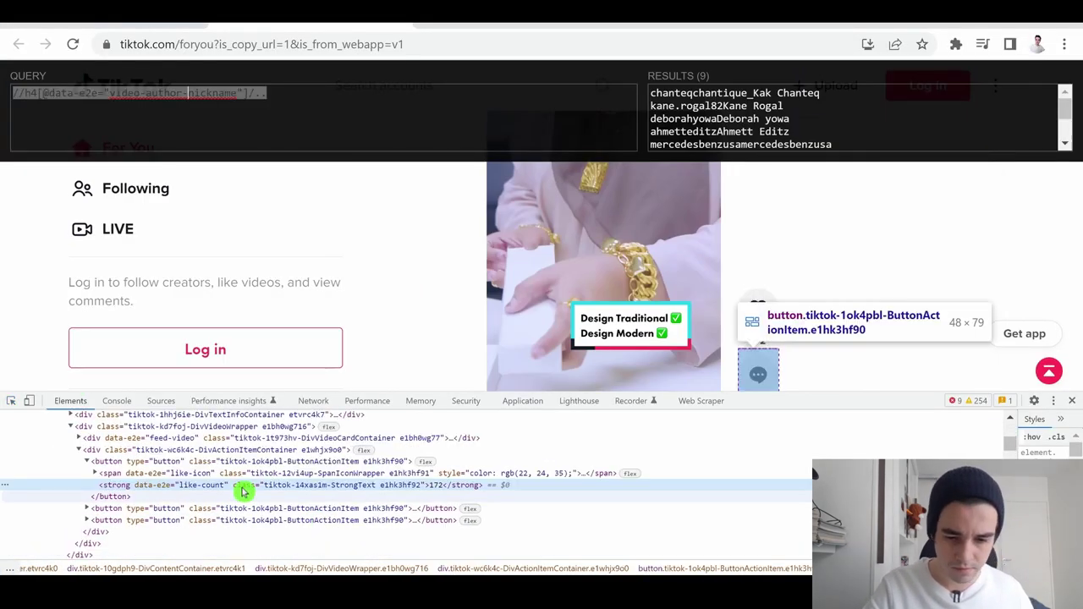
click(758, 340)
click(188, 93)
key(ctrl+a)
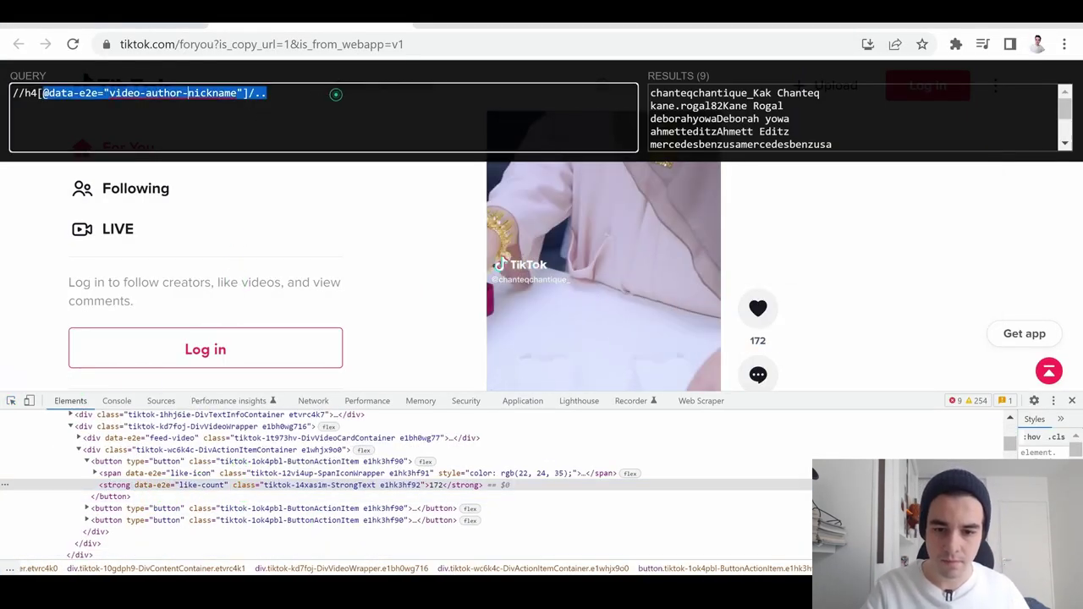
text(//strong[@)
text(data-e2e="like-count")
text(])
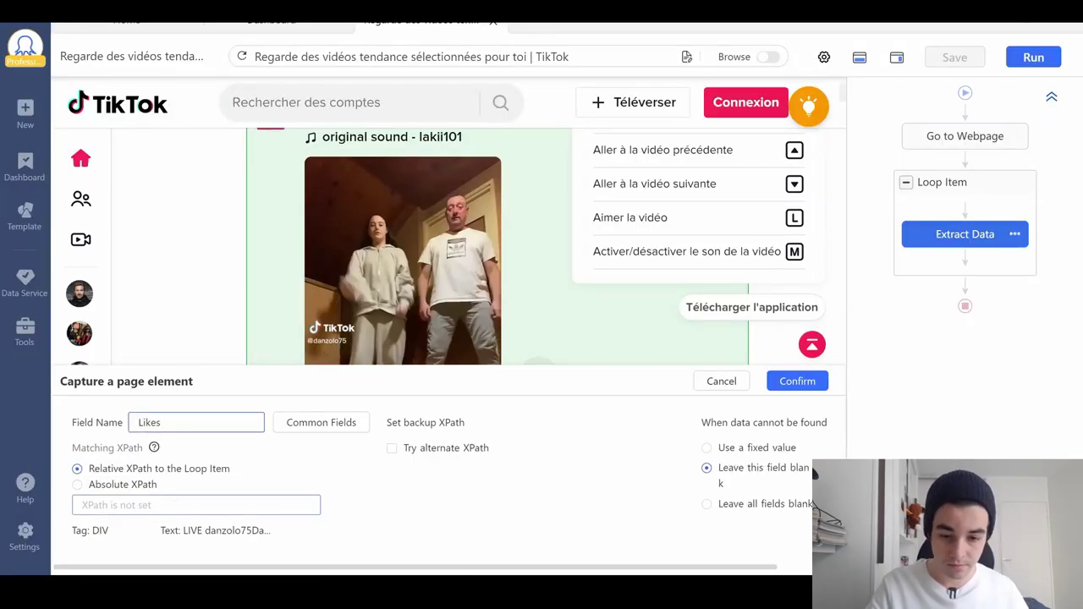
text(//strong[@data-e2e="like-count"])
click(798, 380)
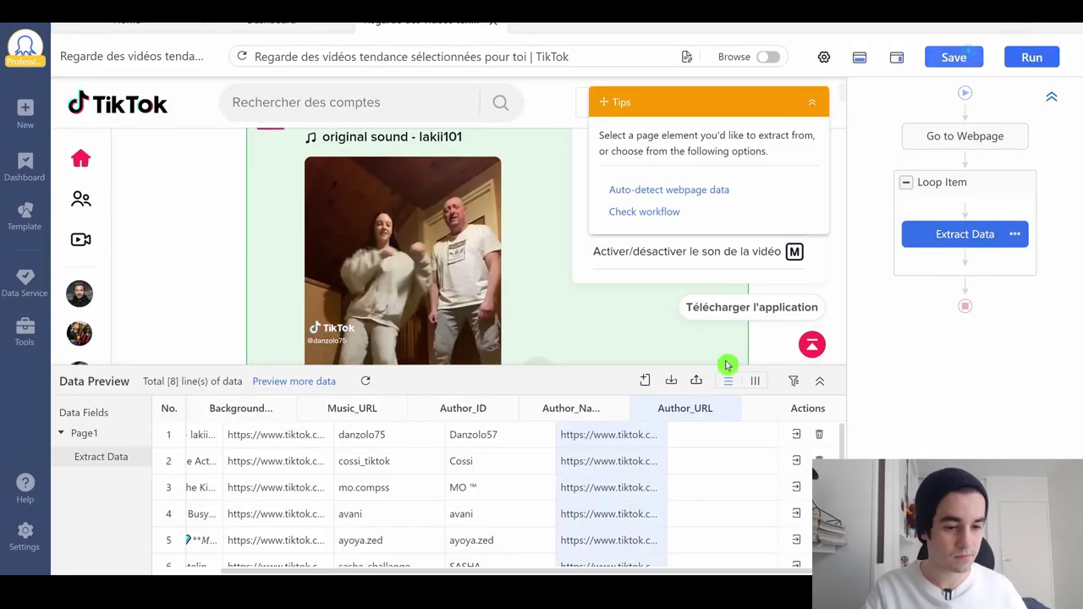
Add a Comments field using the comment-count XPath.
drag(706, 569, 745, 569)
click(645, 381)
click(555, 410)
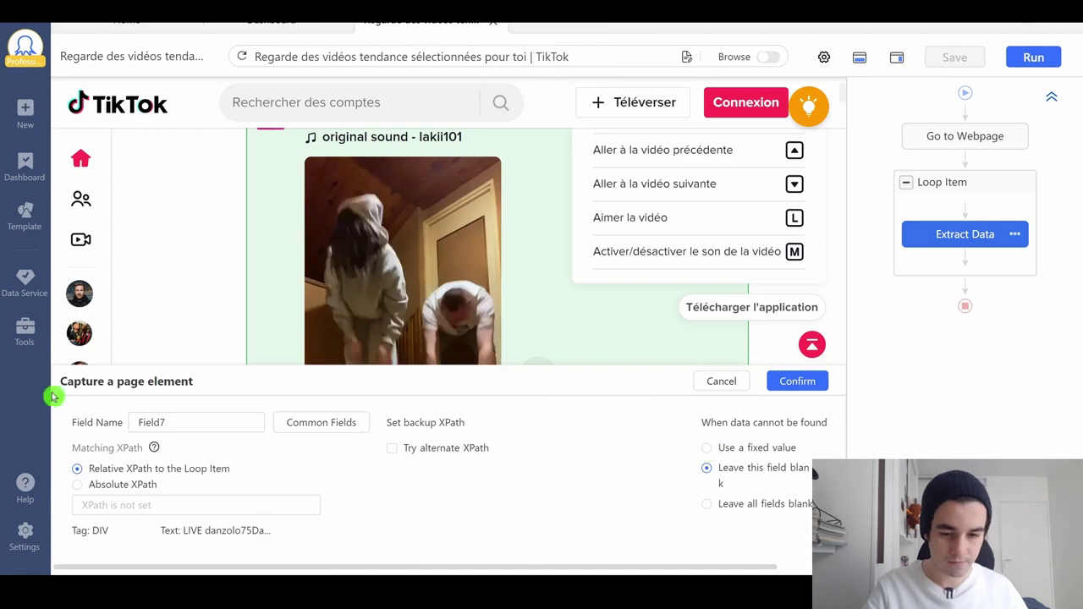
text(Comments)
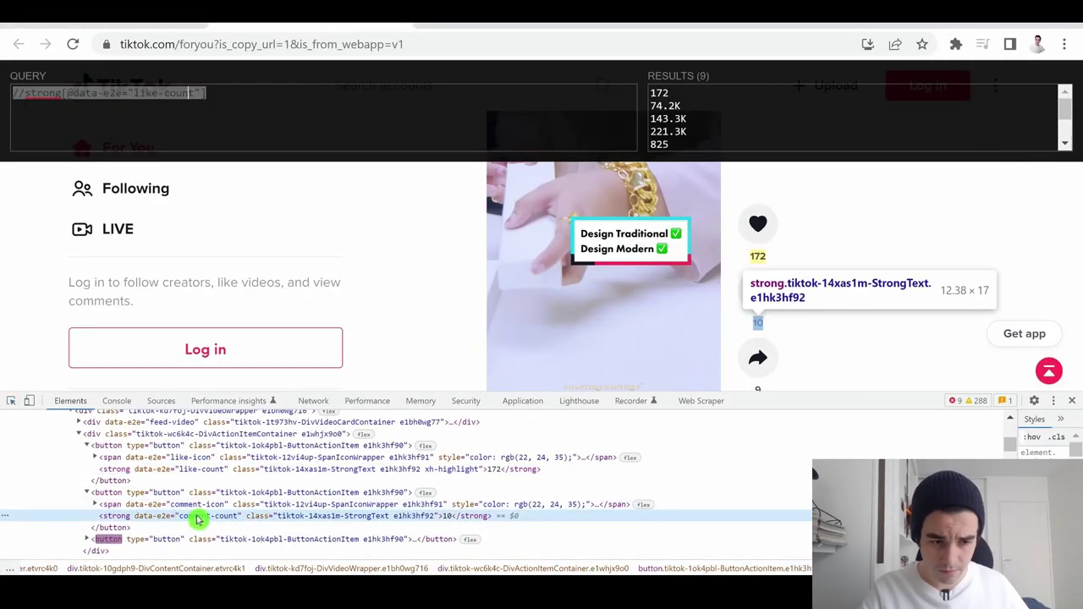
click(199, 516)
drag(68, 93, 200, 93)
text(@data-e2e="comment-count)
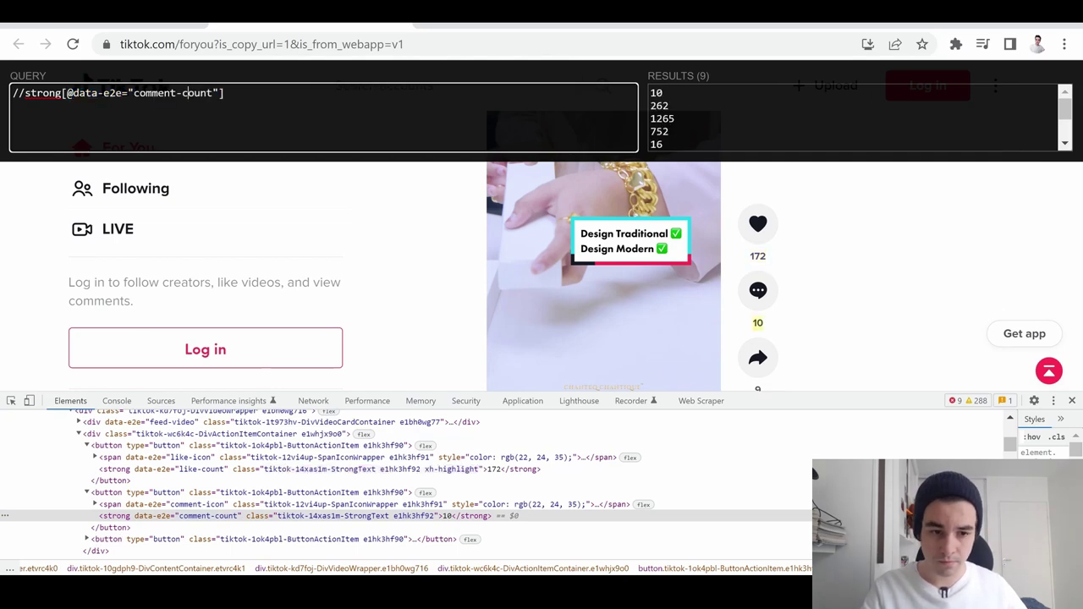
key(ctrl+a)
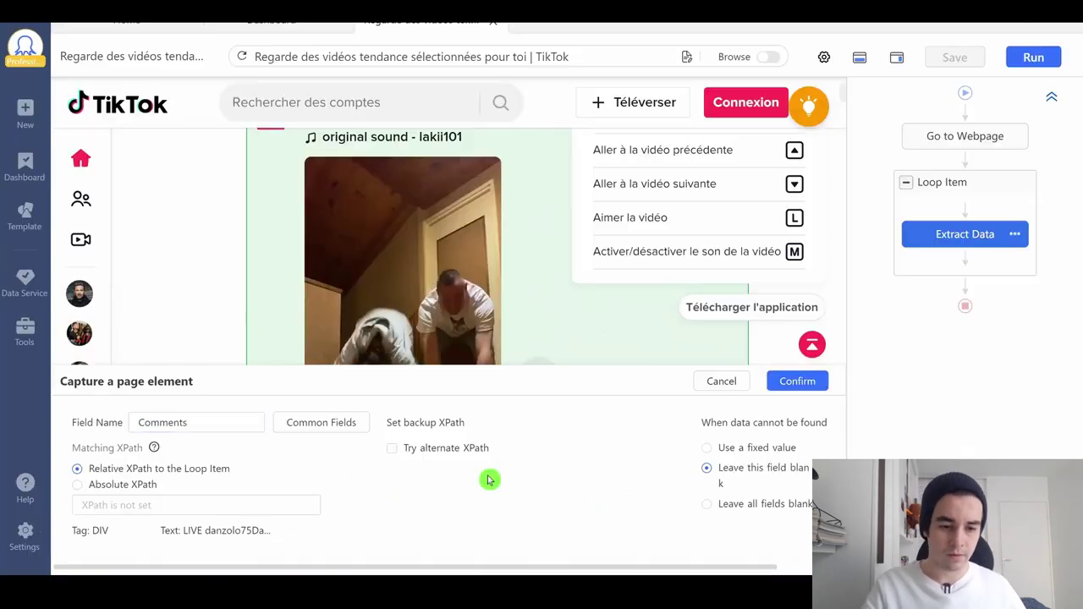
text(//strong[@data-e2e="comment-count"])
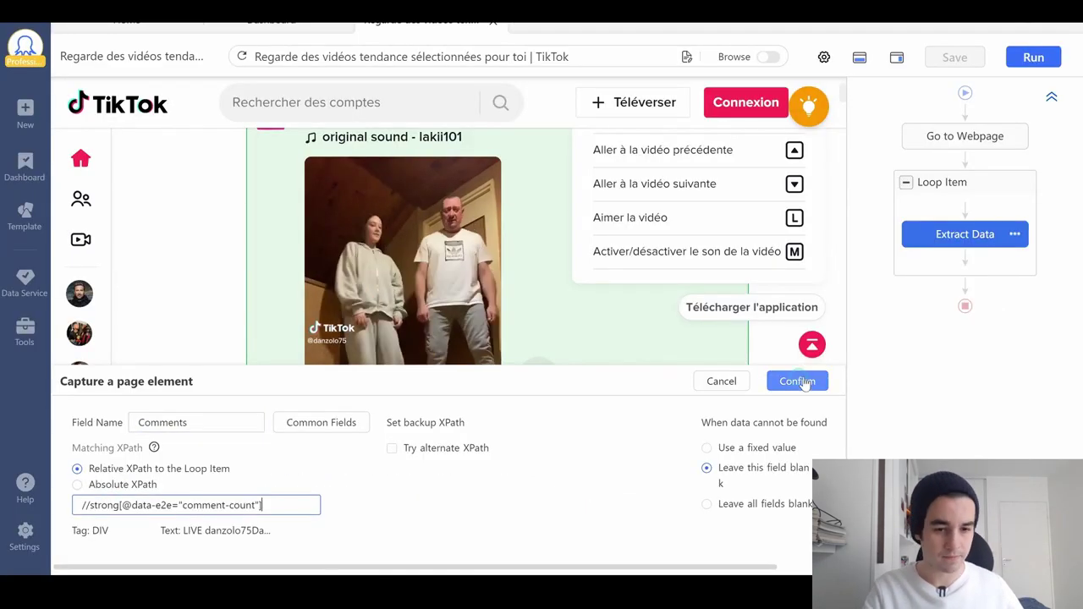
click(797, 381)
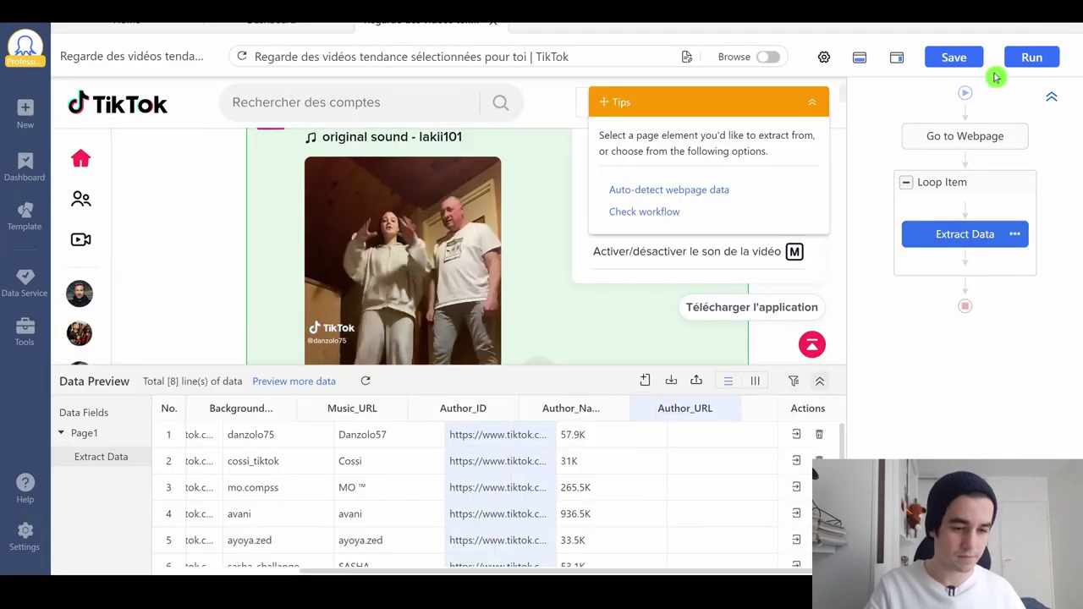
Add a Shares field using the share-count XPath.
click(645, 380)
click(575, 411)
text(Shares)
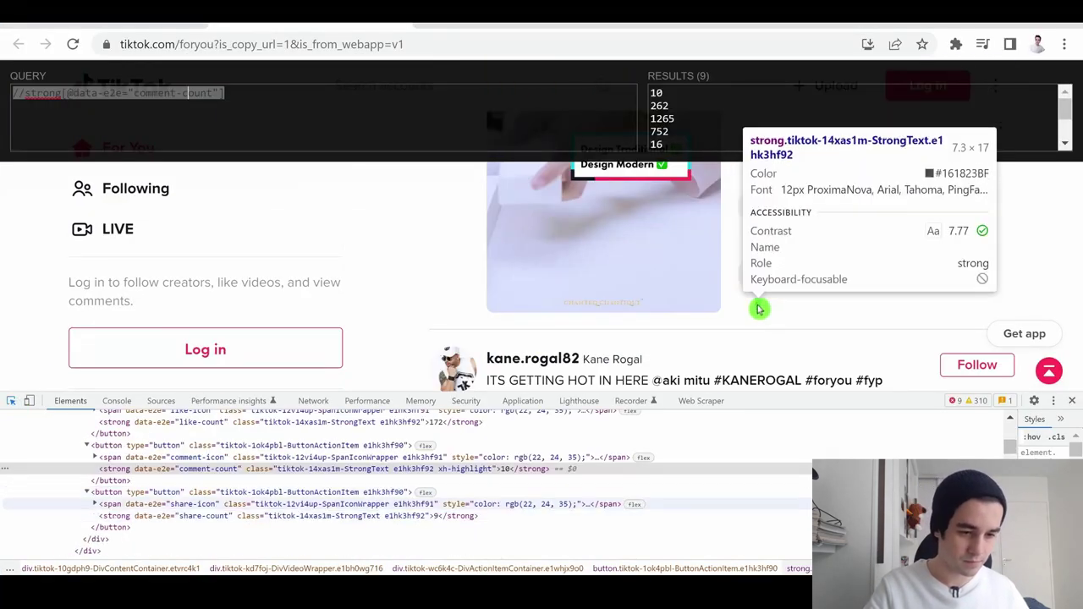
click(188, 515)
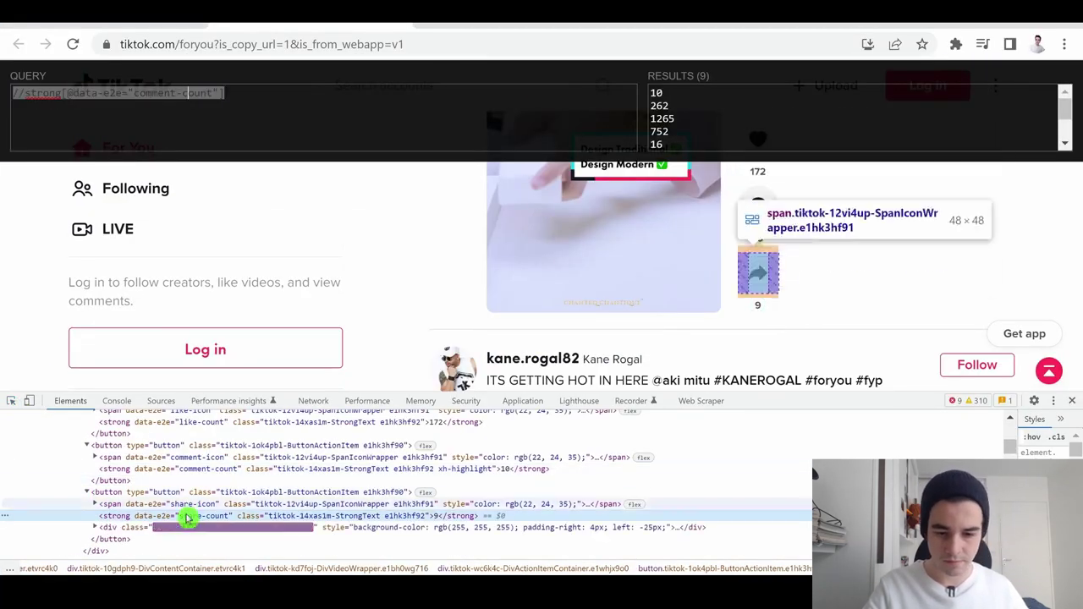
click(72, 111)
drag(71, 94, 225, 94)
text(data-e2e="share-count"])
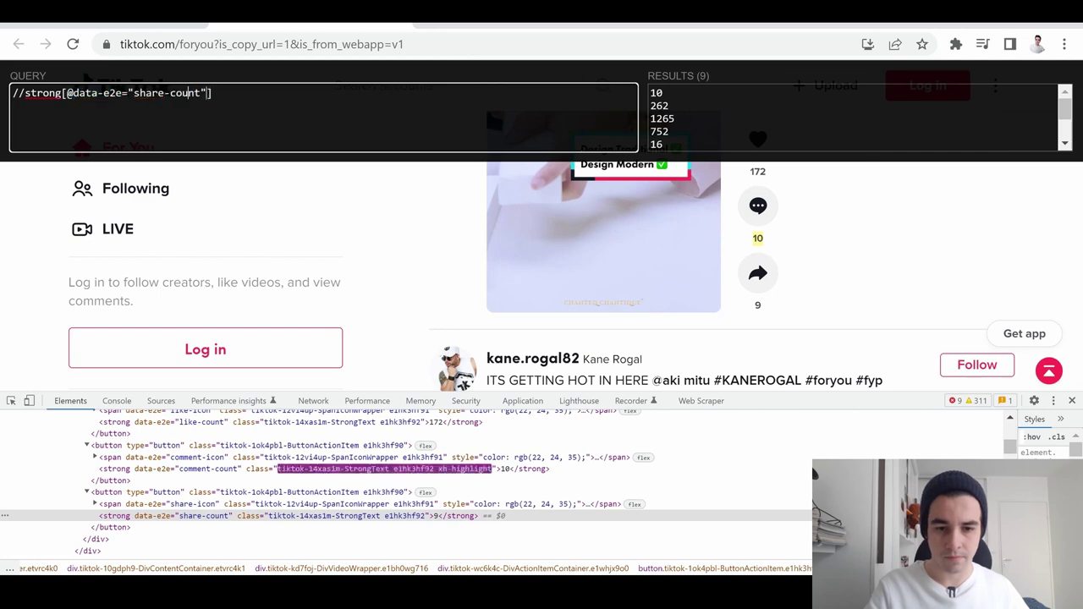
key(ctrl+a)
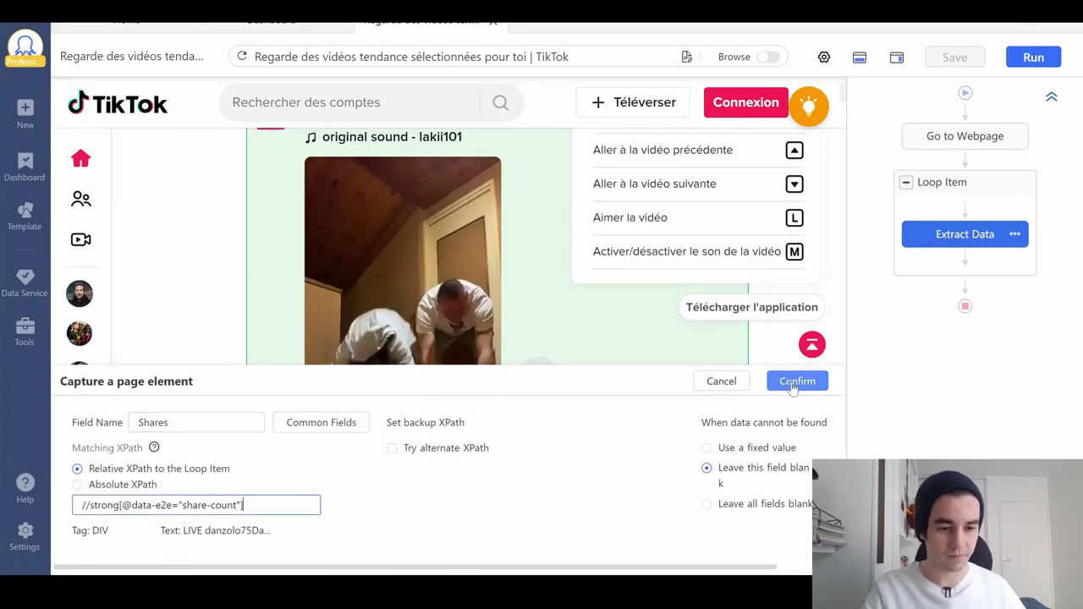
click(787, 383)
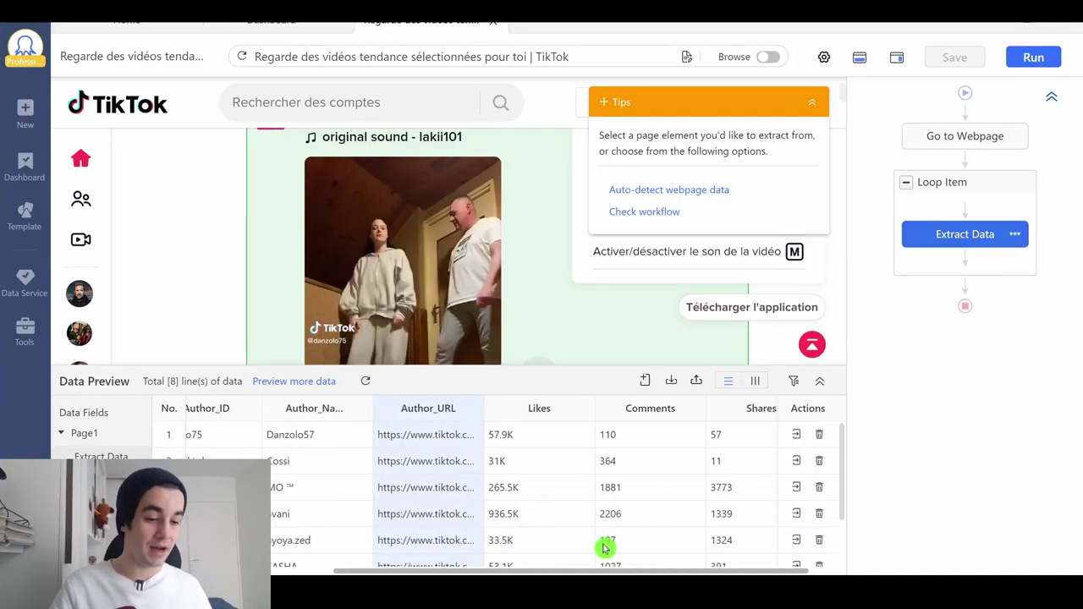
scroll(619, 561, right, 2)
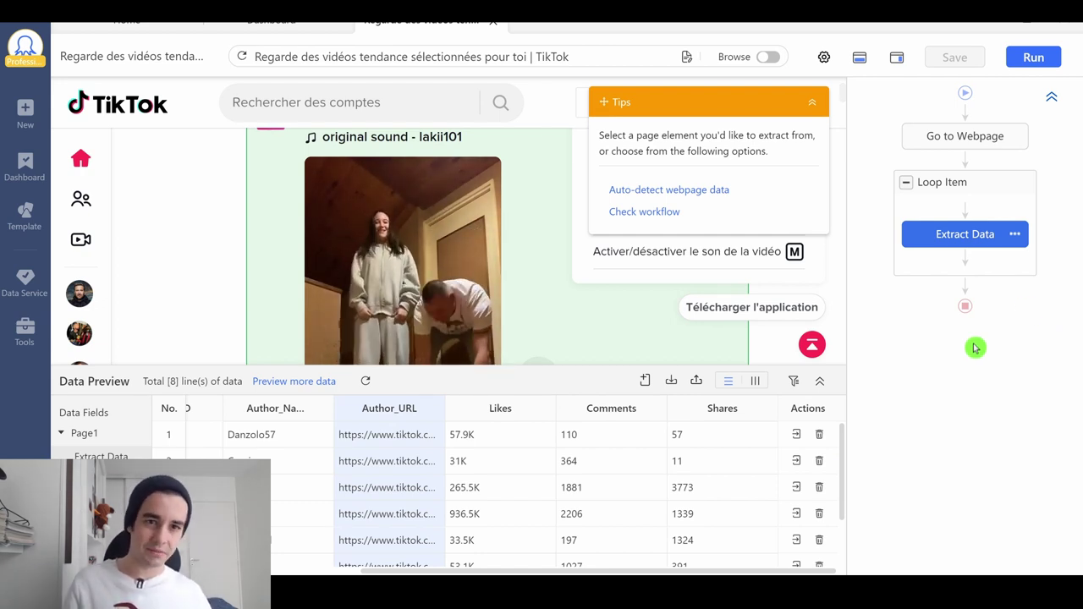
Make the Extract Data step wait before running.
click(953, 235)
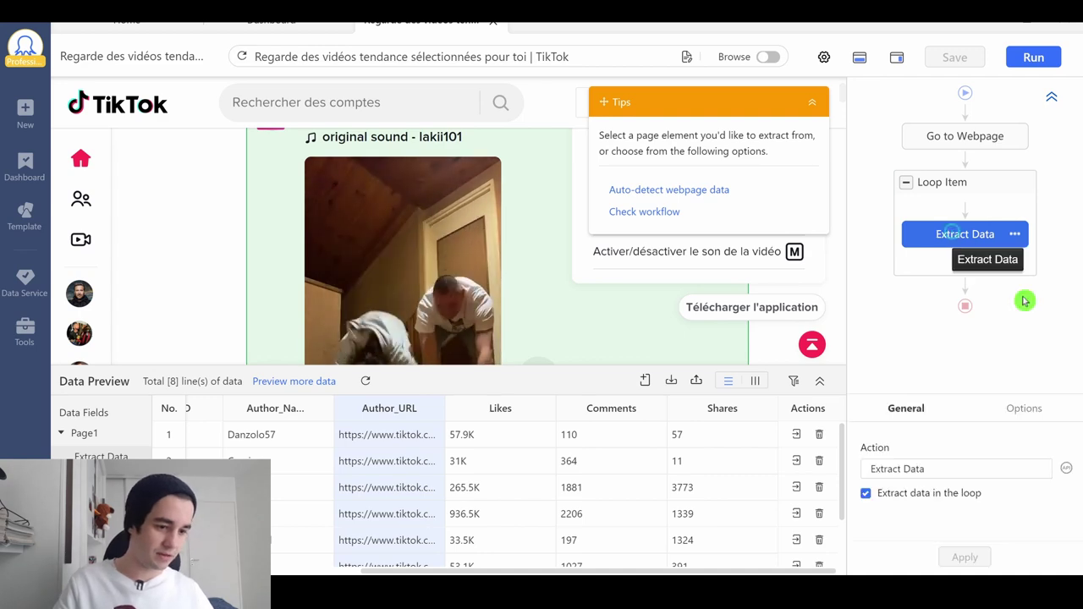
click(1020, 410)
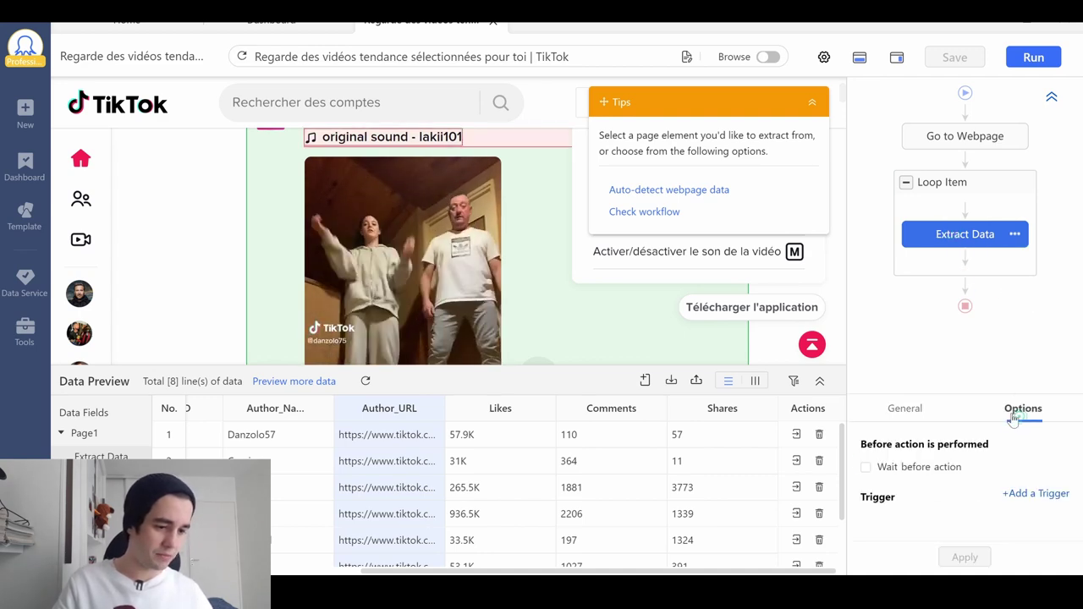
click(890, 472)
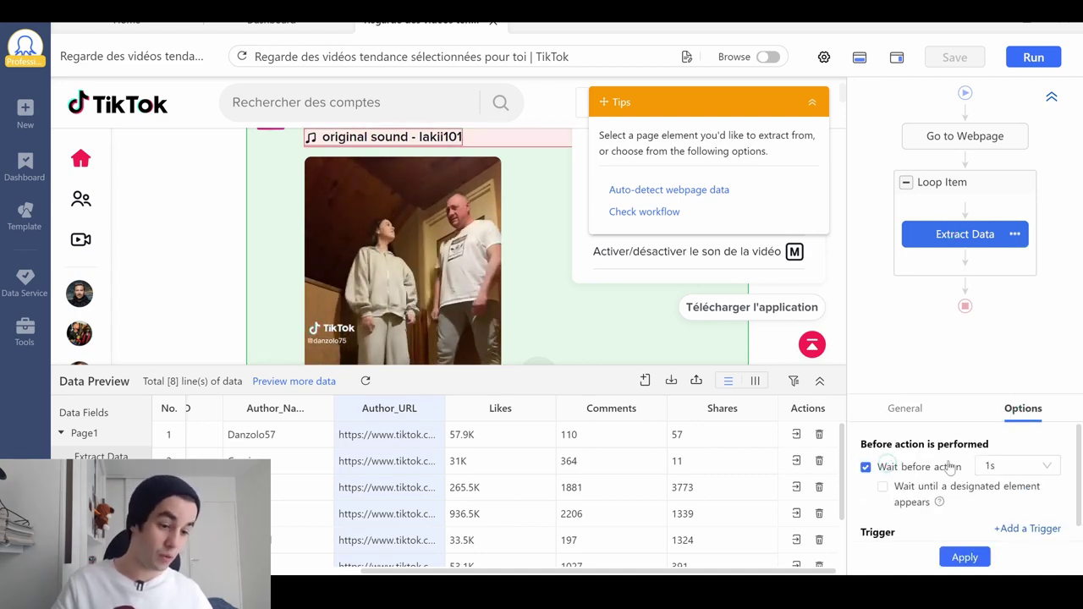
click(966, 557)
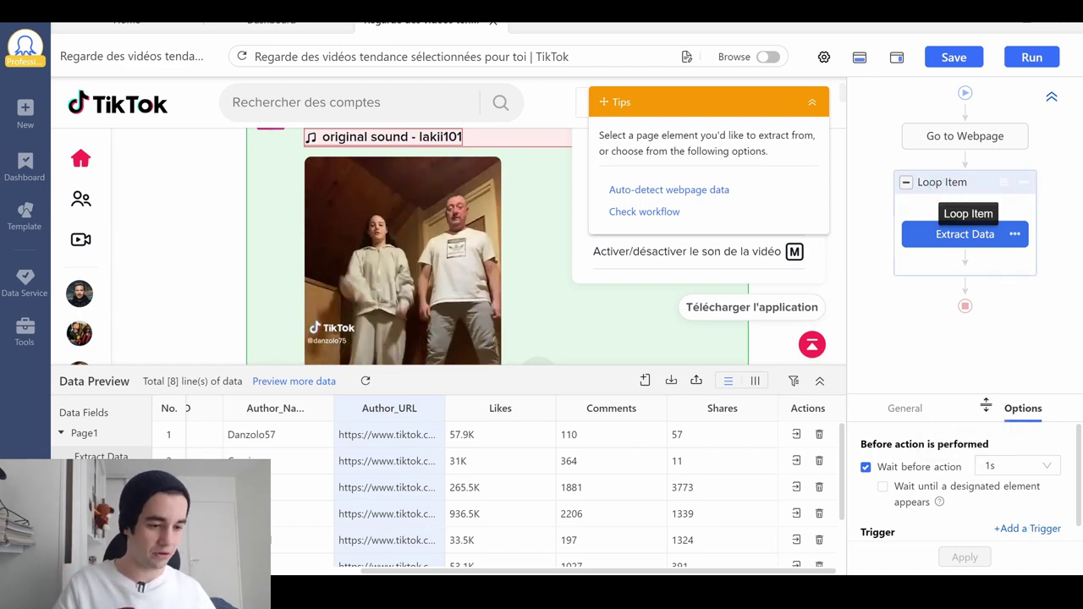
Add a wait before each Loop Item iteration and review its XPath and 8 loop items.
click(942, 182)
click(1021, 411)
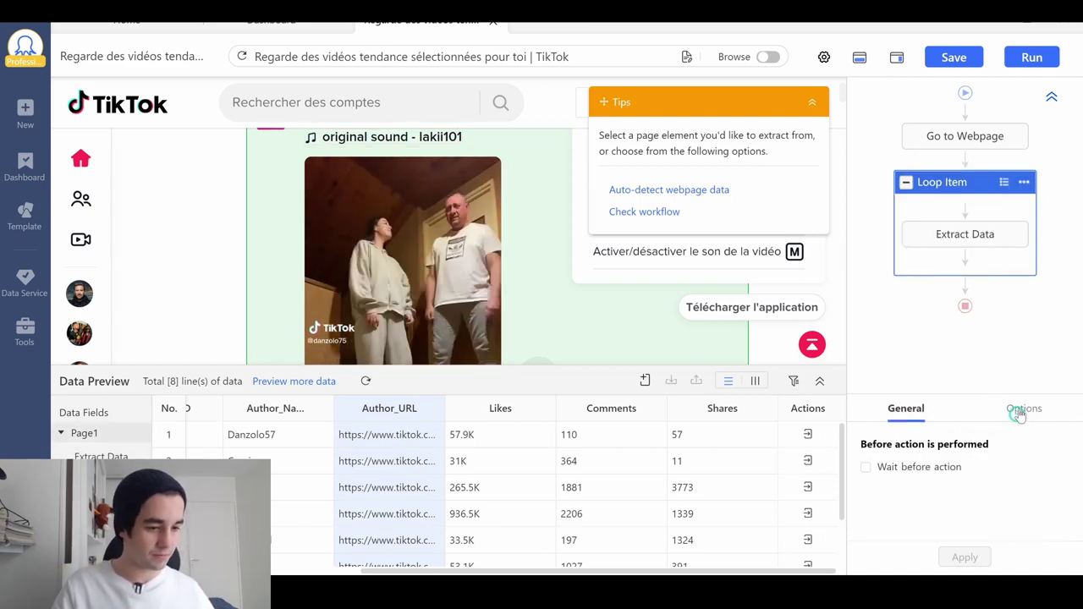
click(911, 467)
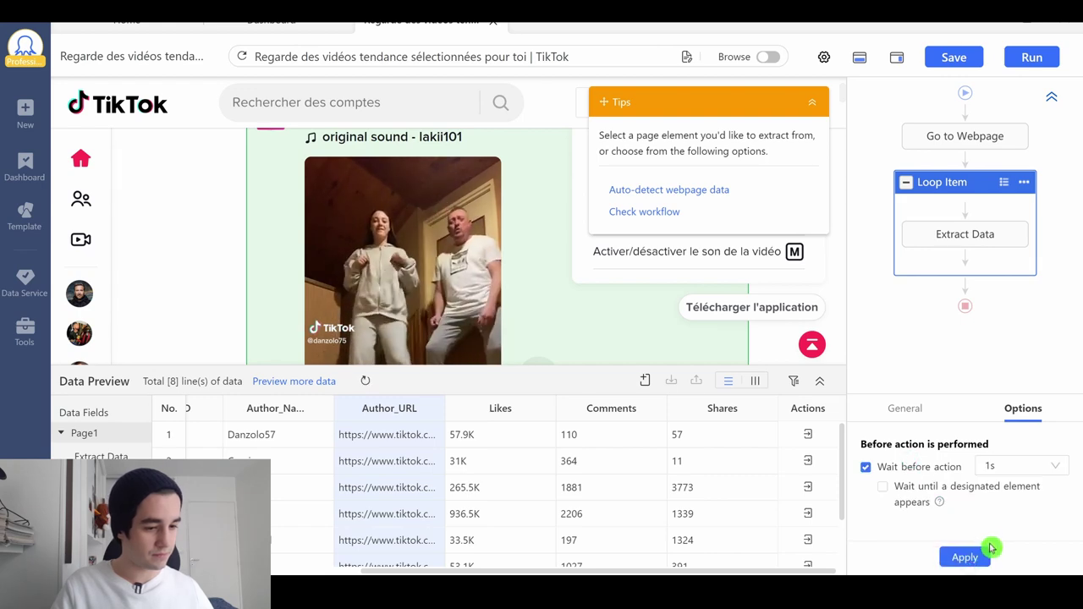
click(968, 559)
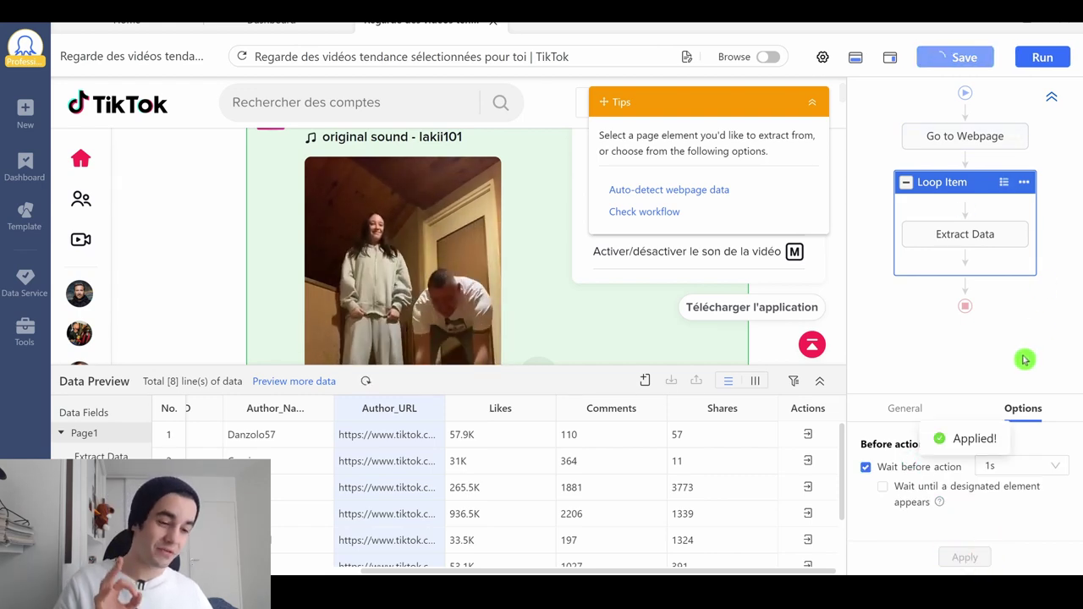
click(906, 409)
scroll(1043, 478, down, 5)
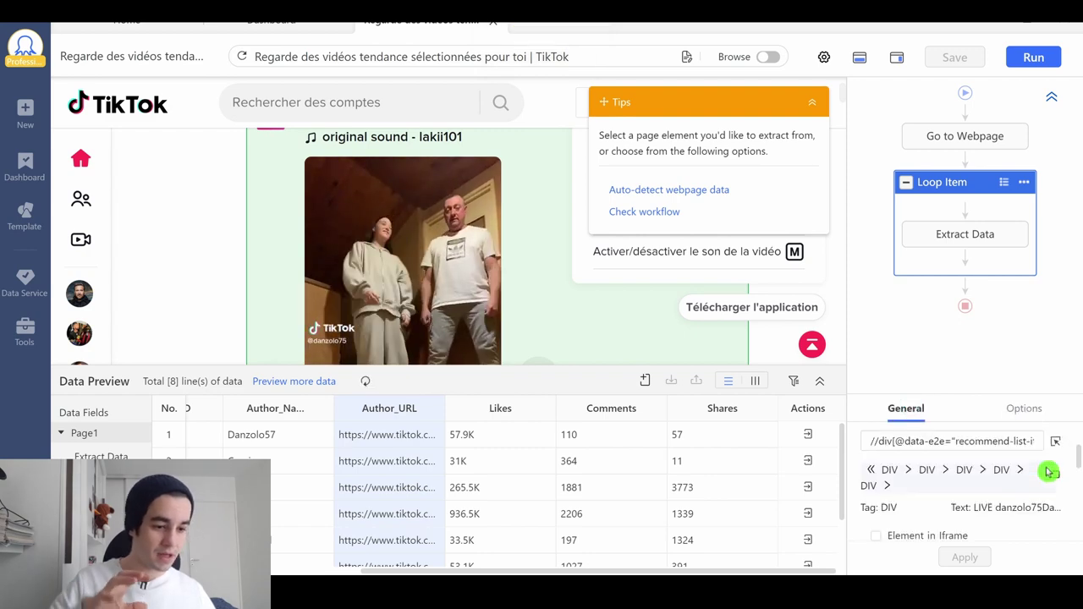
scroll(1050, 485, down, 2)
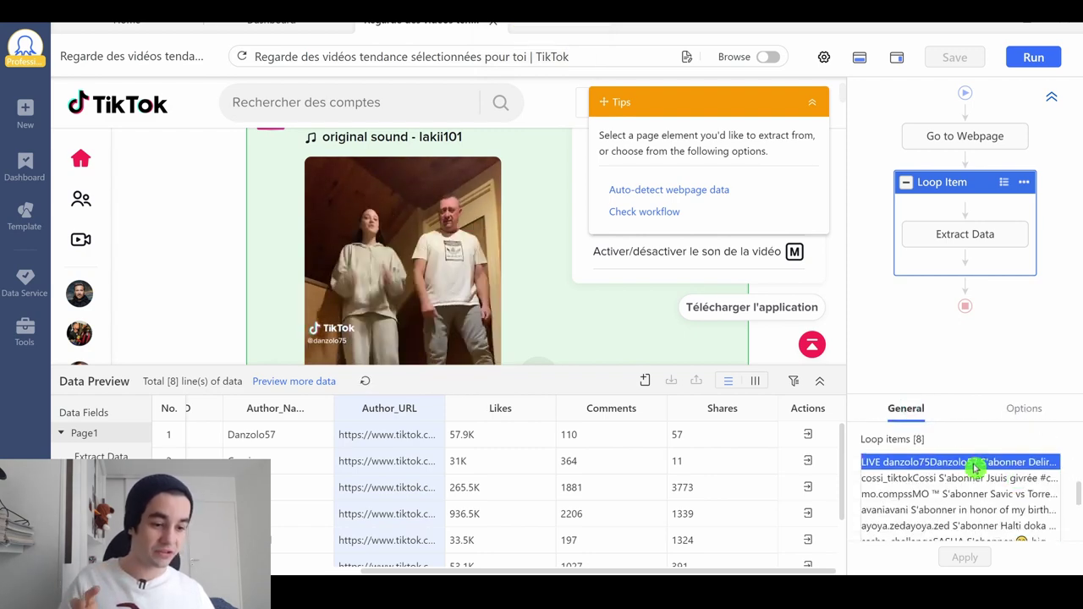
click(998, 334)
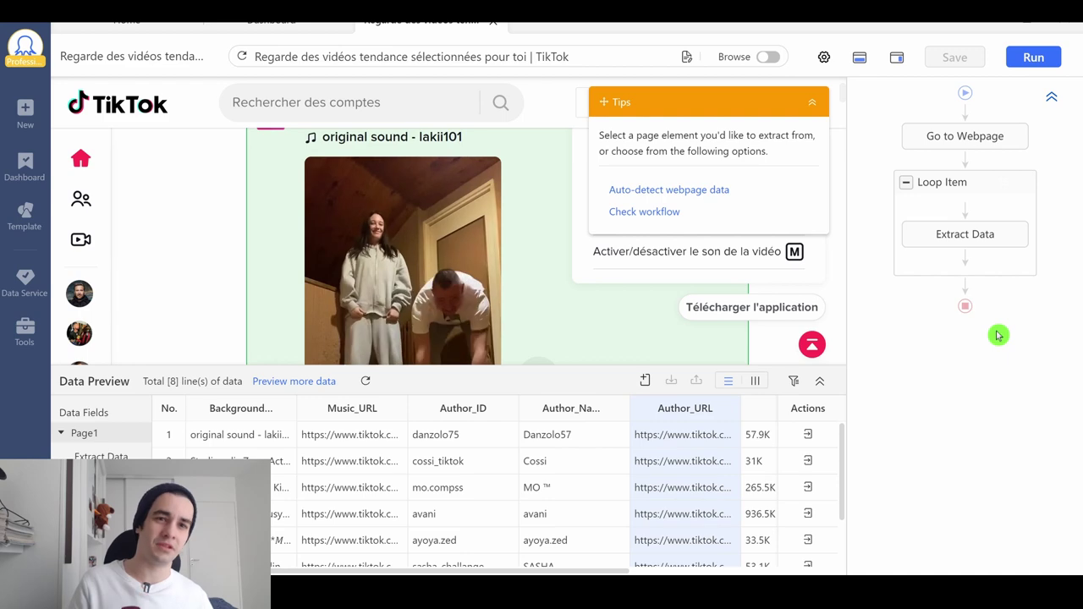
Insert a new loop step before Loop Item and rename it Scroll.
click(964, 162)
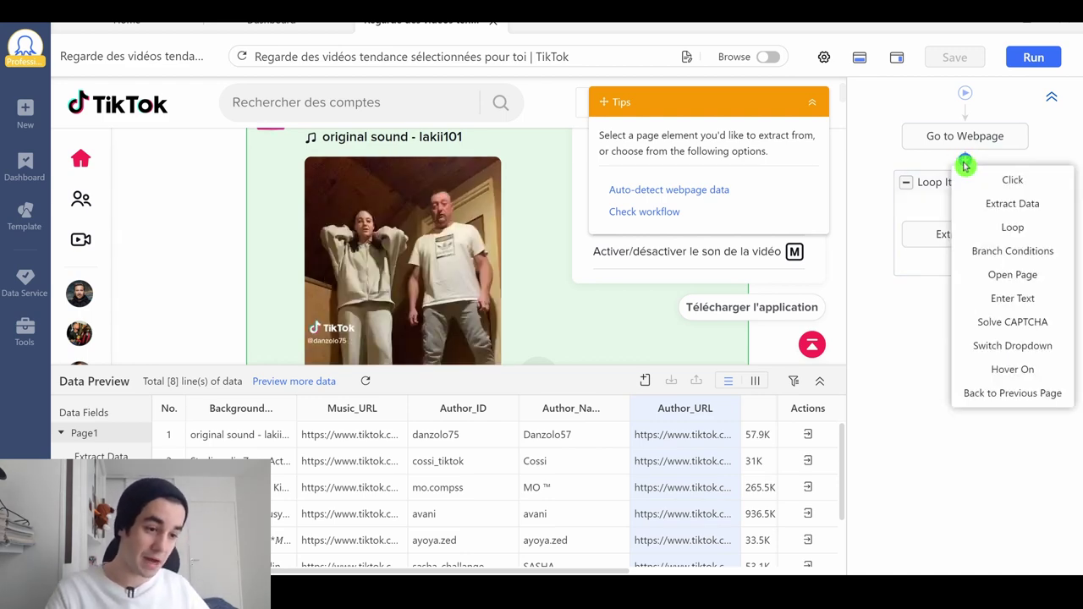
click(990, 230)
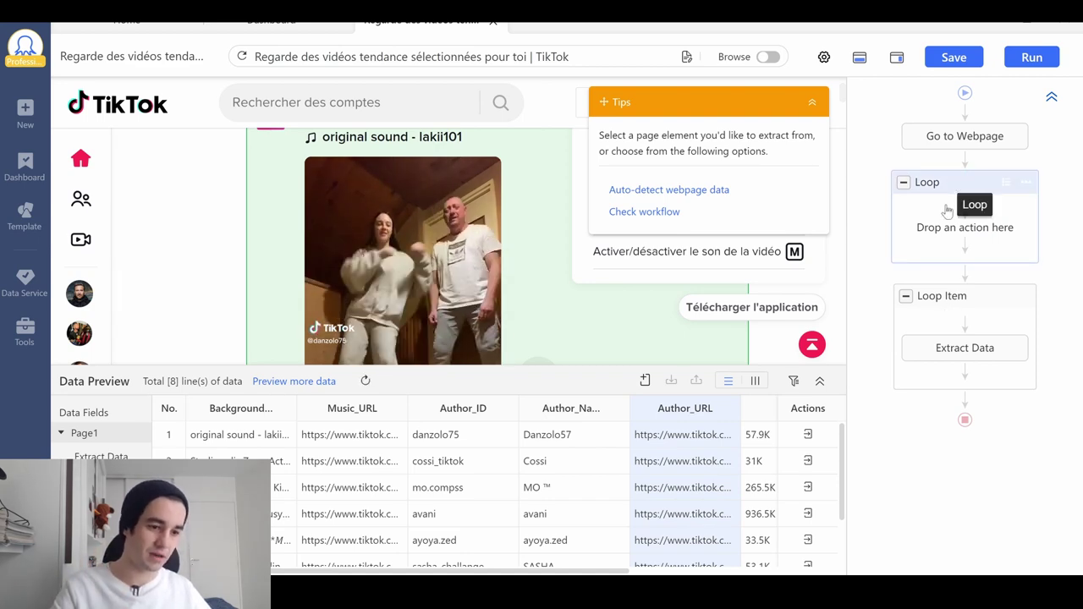
click(936, 185)
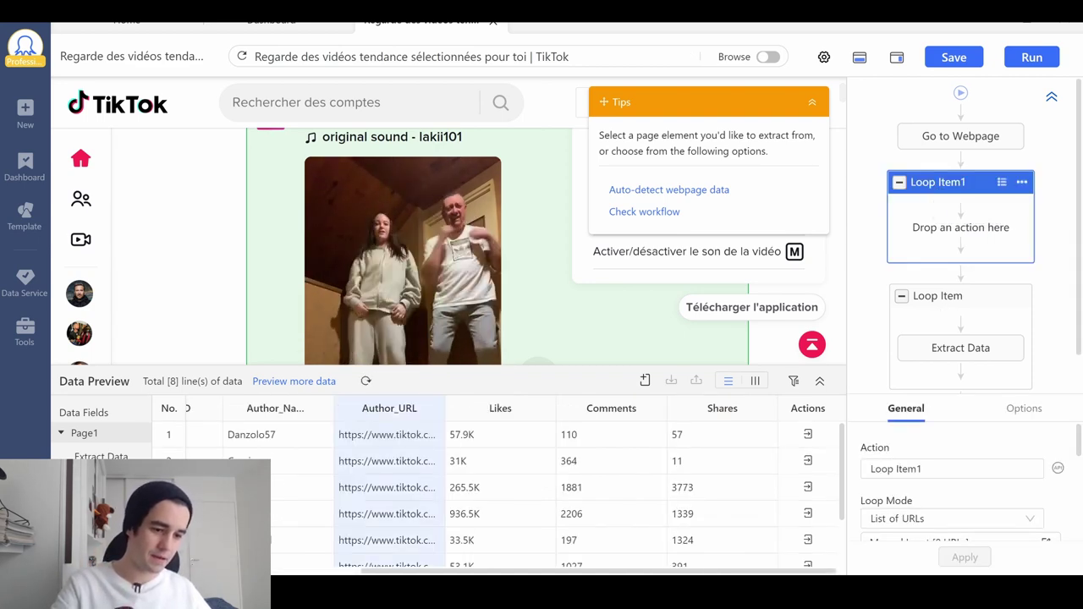
text(Scroll)
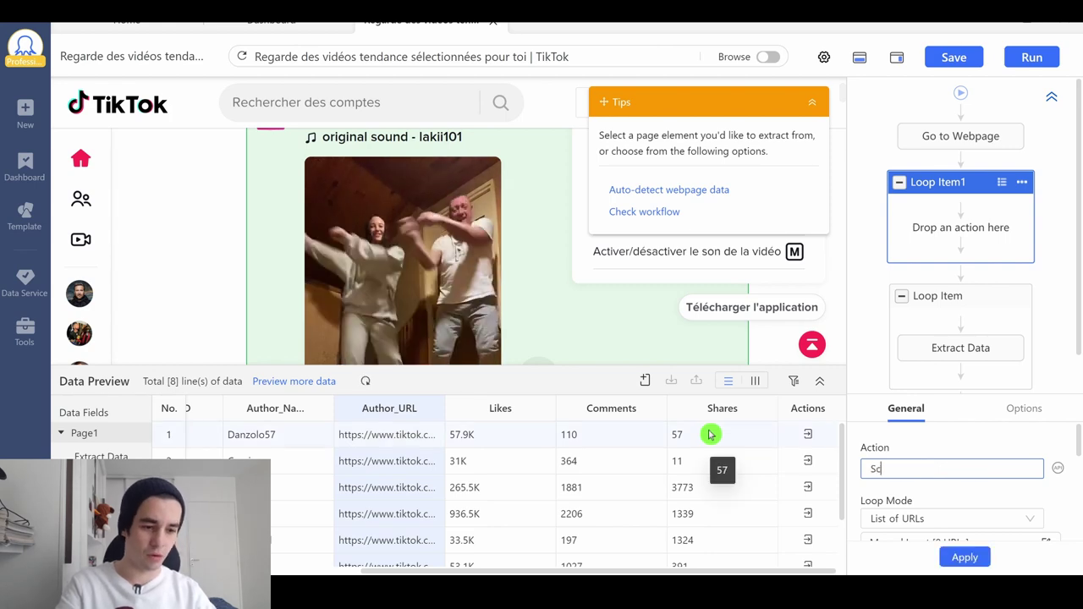
key(Return)
Set the Scroll loop to Scroll Page mode with 20 repeats.
scroll(992, 501, down, 2)
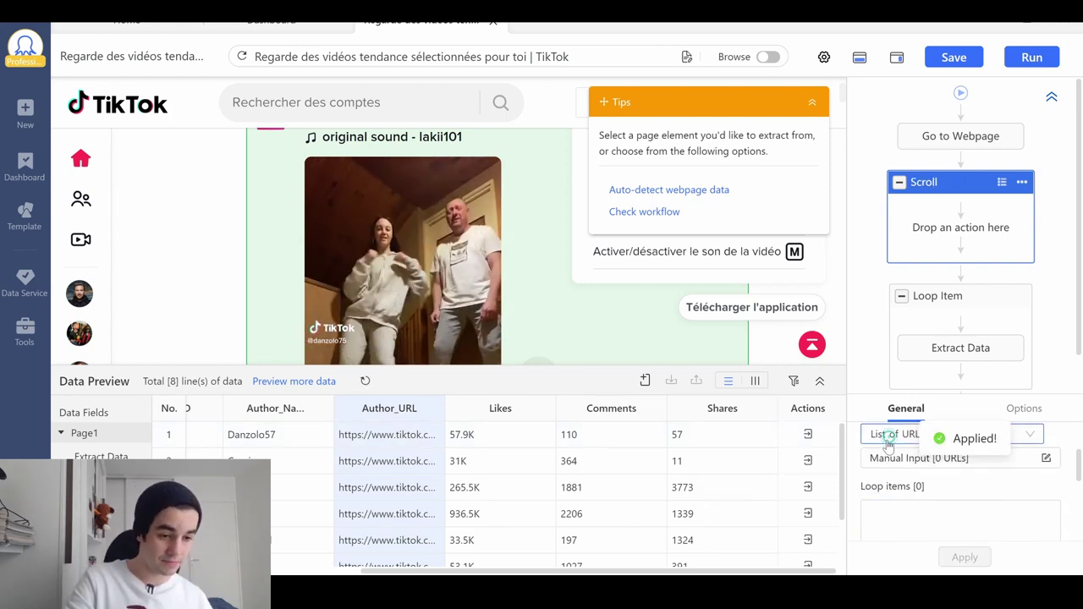
click(889, 437)
scroll(900, 508, down, 2)
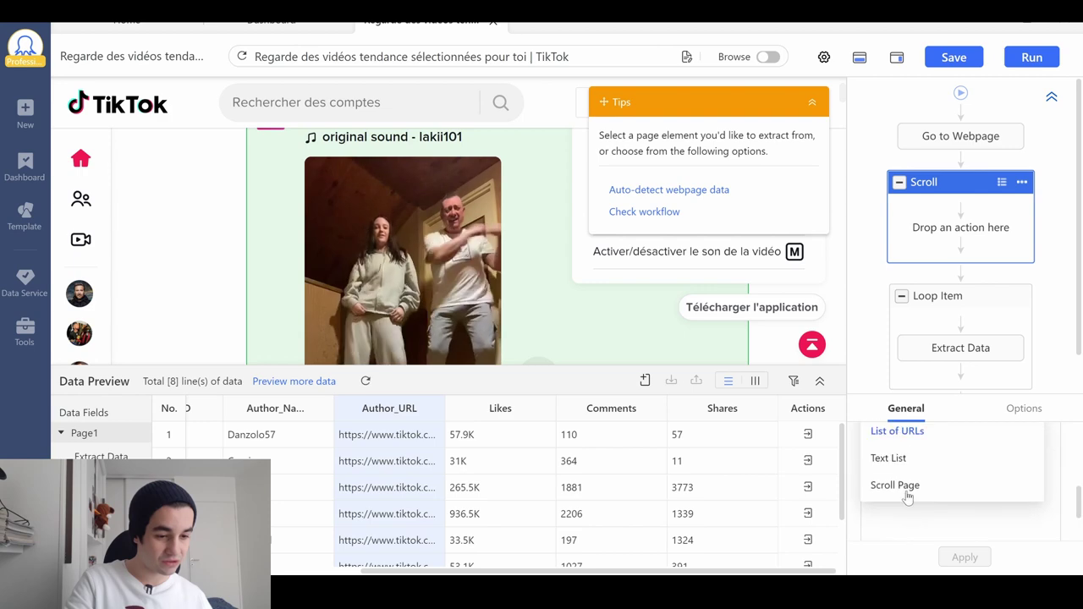
click(909, 492)
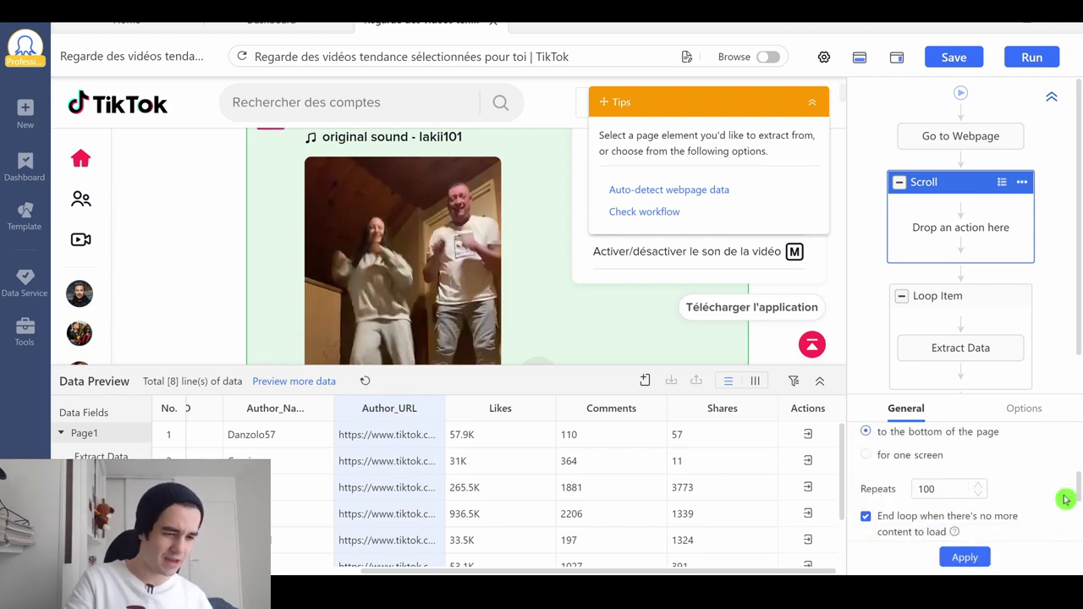
scroll(1075, 474, up, 2)
scroll(1077, 461, down, 2)
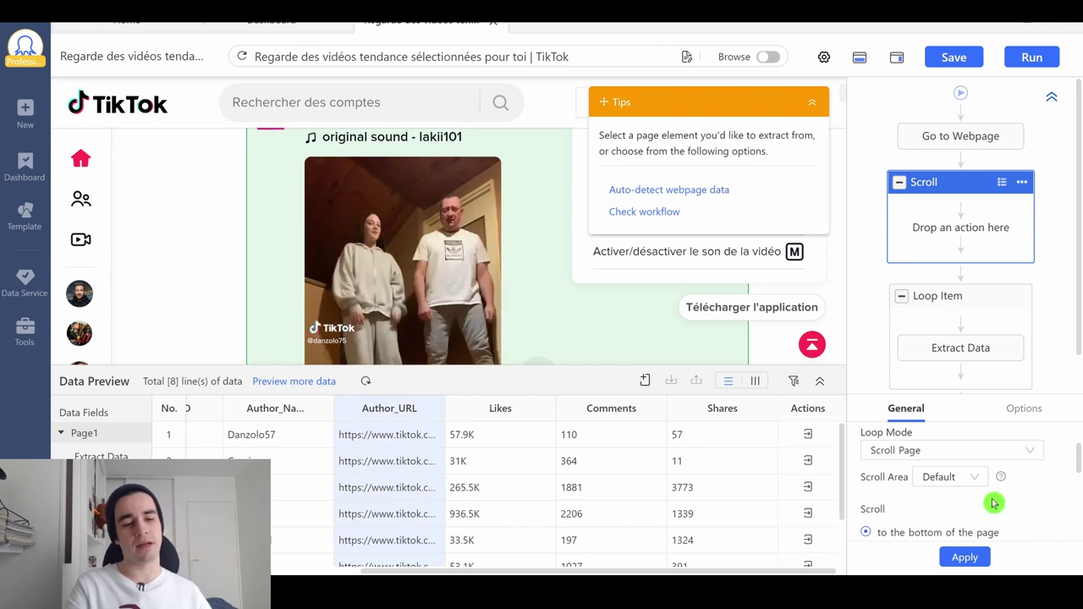
scroll(991, 508, down, 2)
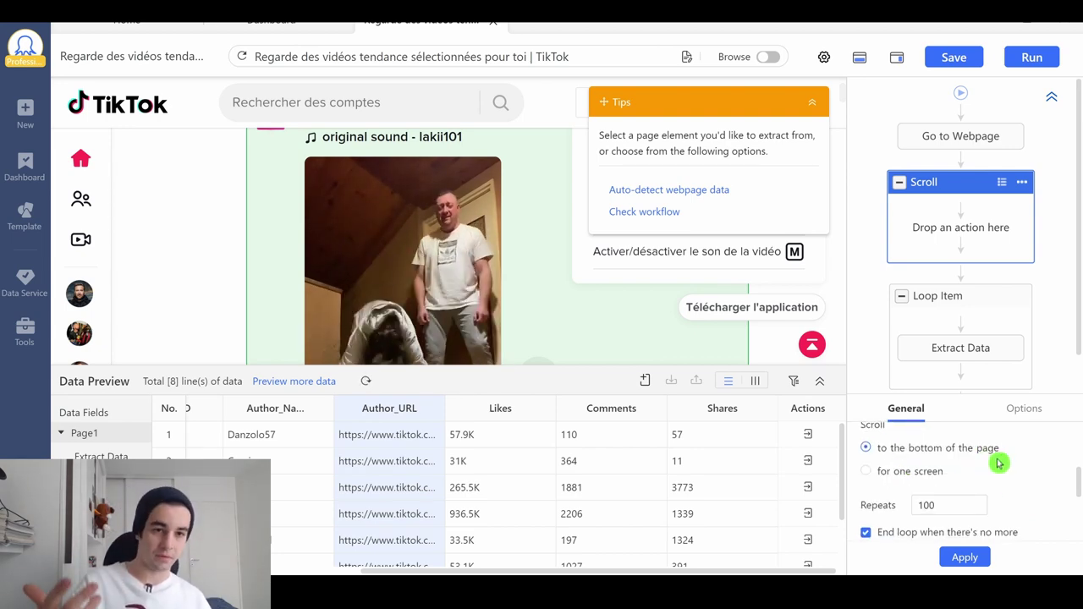
scroll(990, 464, down, 2)
scroll(973, 491, up, 2)
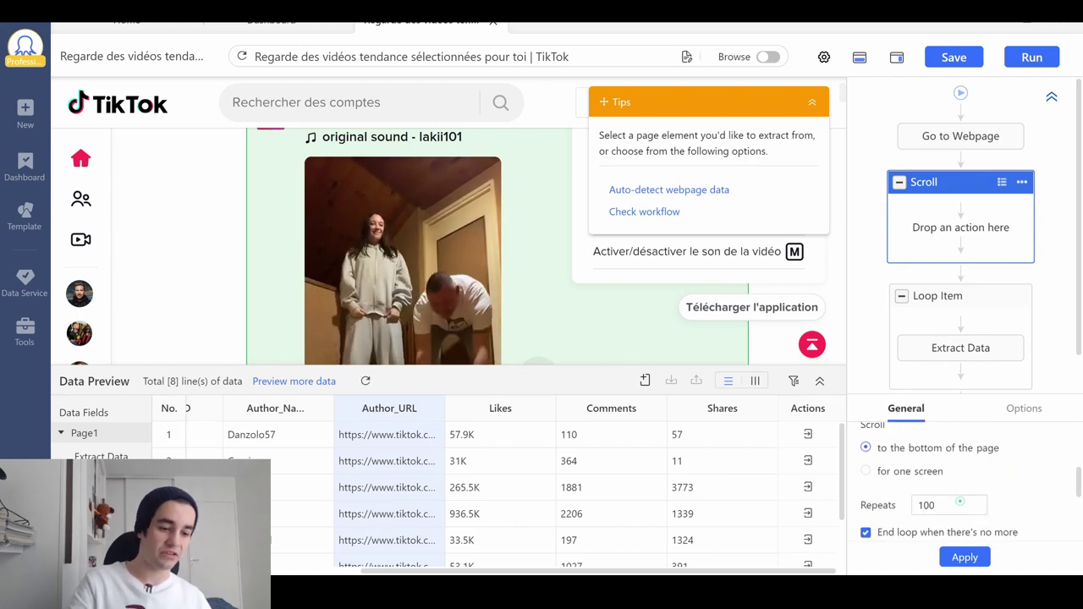
drag(960, 501, 900, 503)
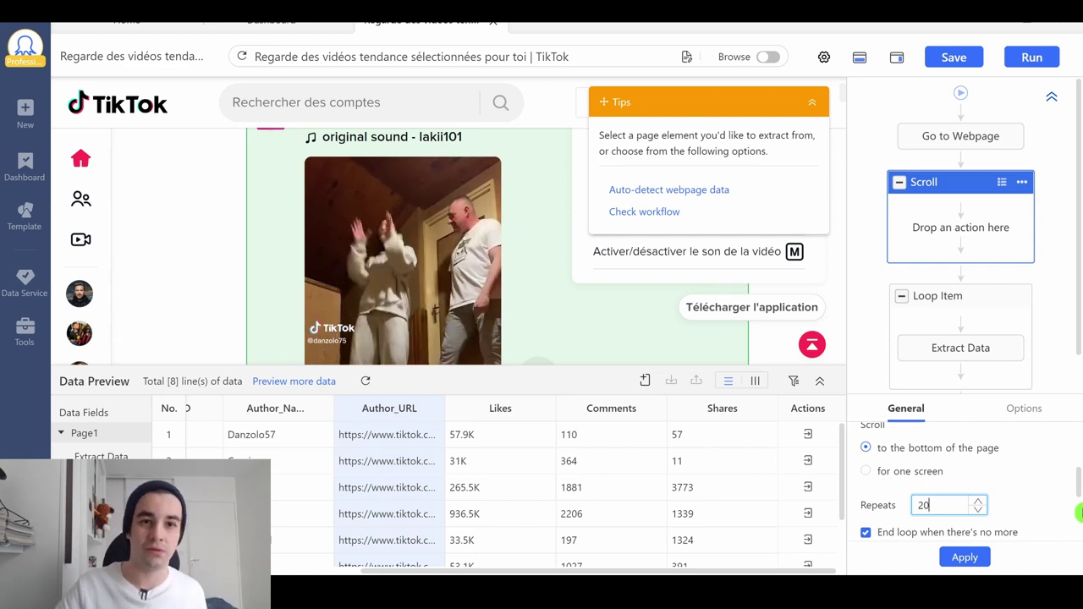
Give the Scroll loop a 5s wait, apply it, and nest Loop Item inside.
scroll(971, 493, down, 2)
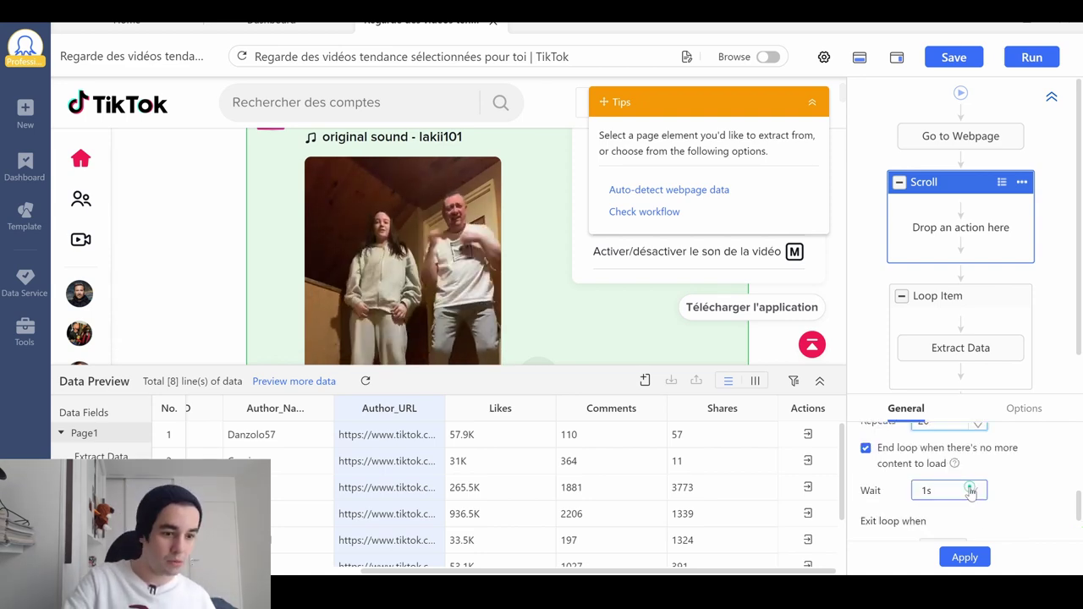
click(971, 491)
scroll(954, 472, down, 2)
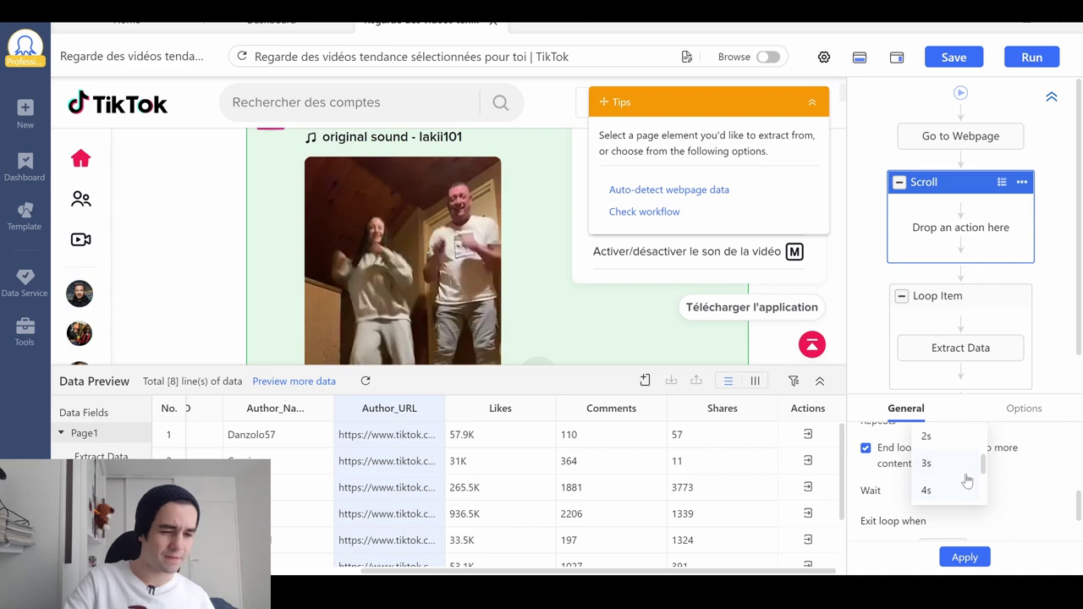
scroll(972, 472, down, 2)
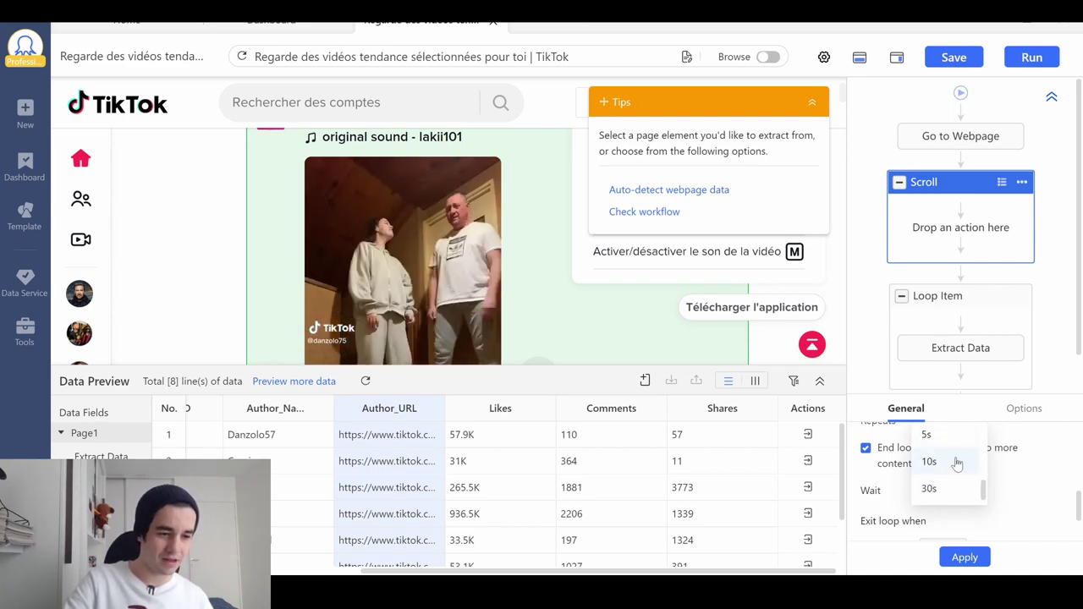
click(945, 434)
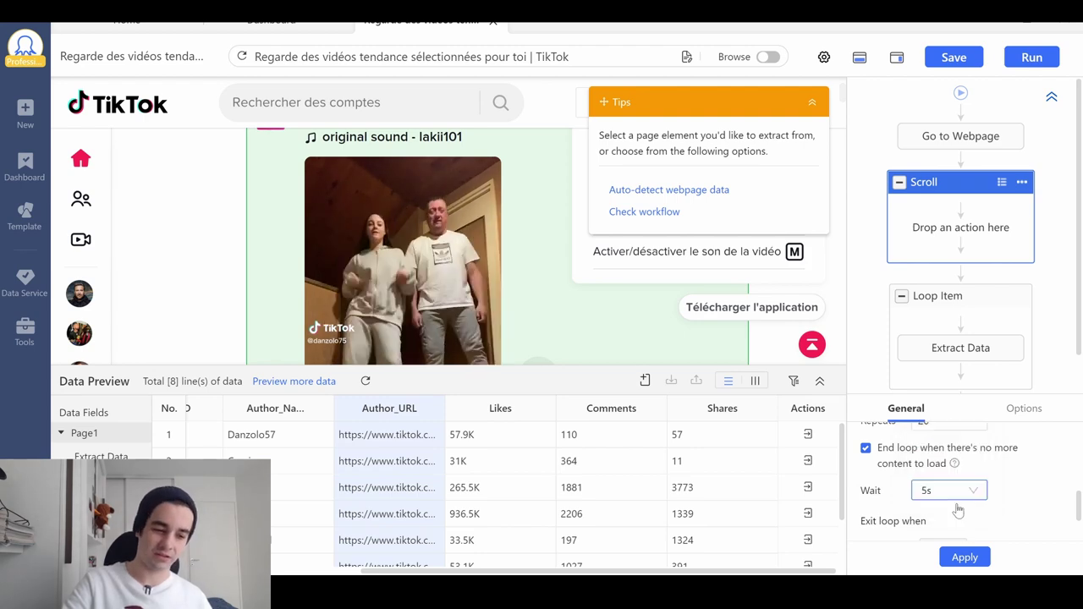
click(964, 555)
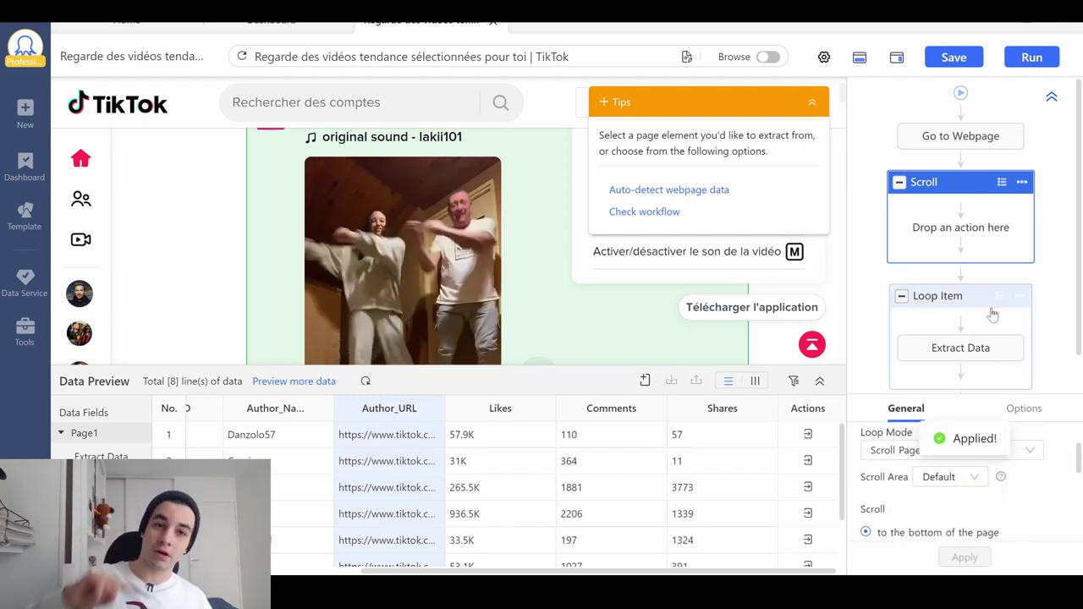
drag(964, 295, 975, 213)
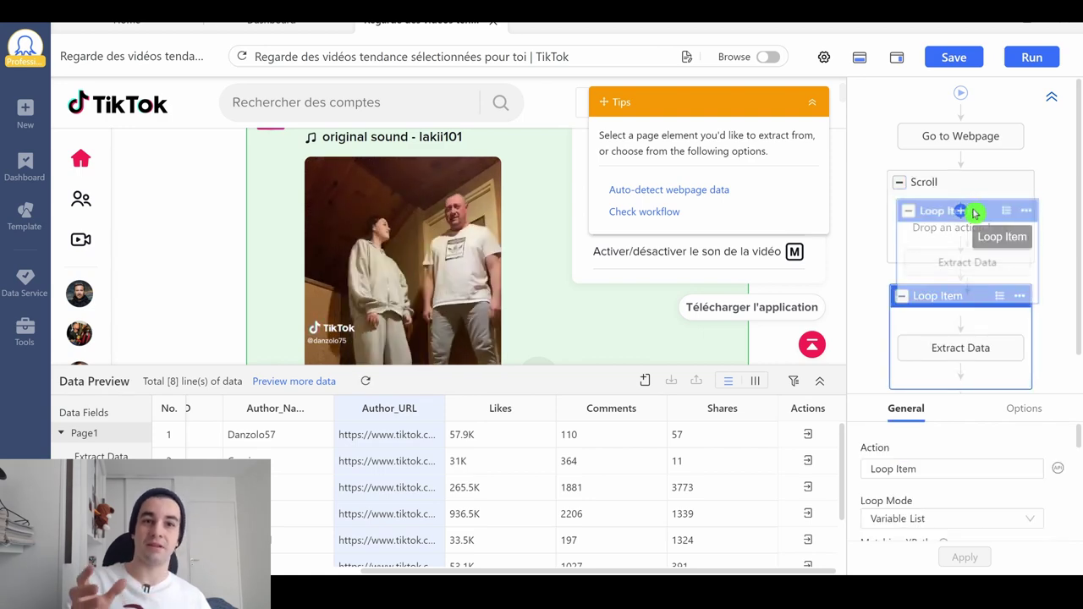
drag(976, 213, 972, 213)
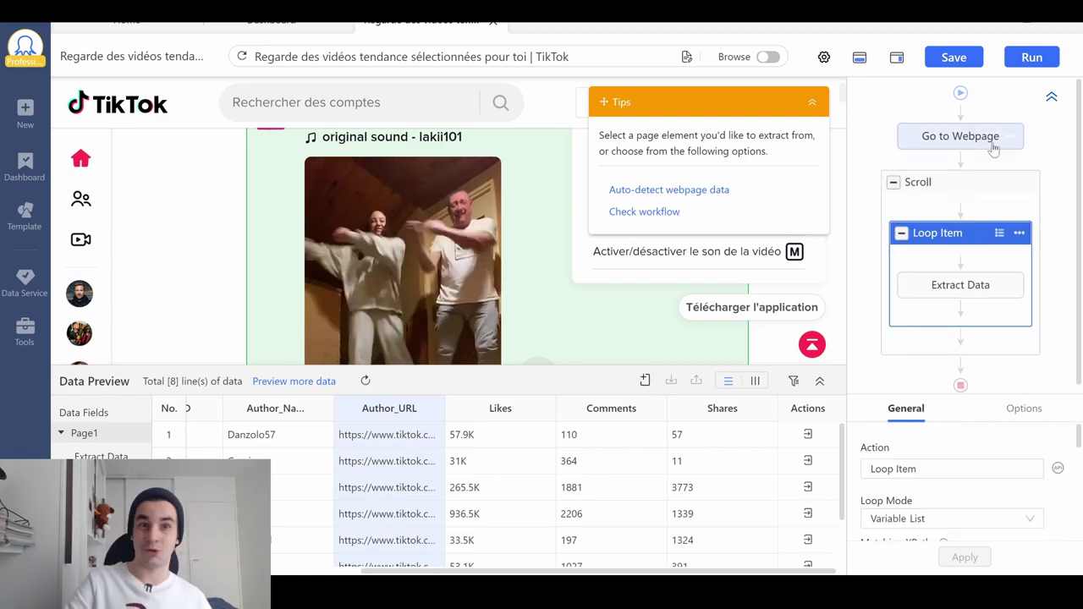
Run the task locally in Standard Mode, stop at 305 lines, and export to Excel (xlsx).
click(1033, 58)
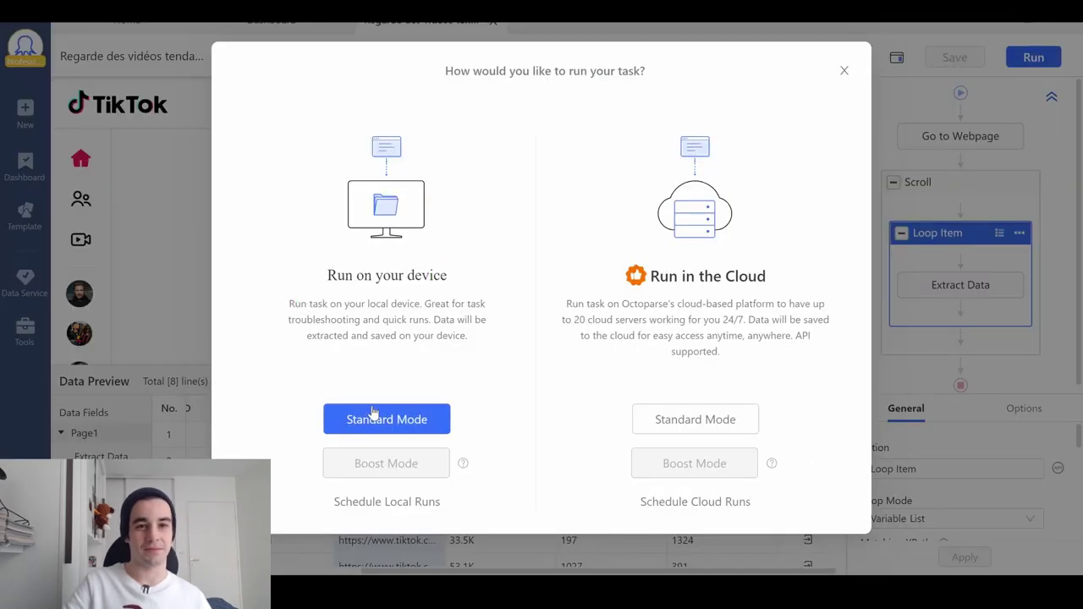
click(372, 418)
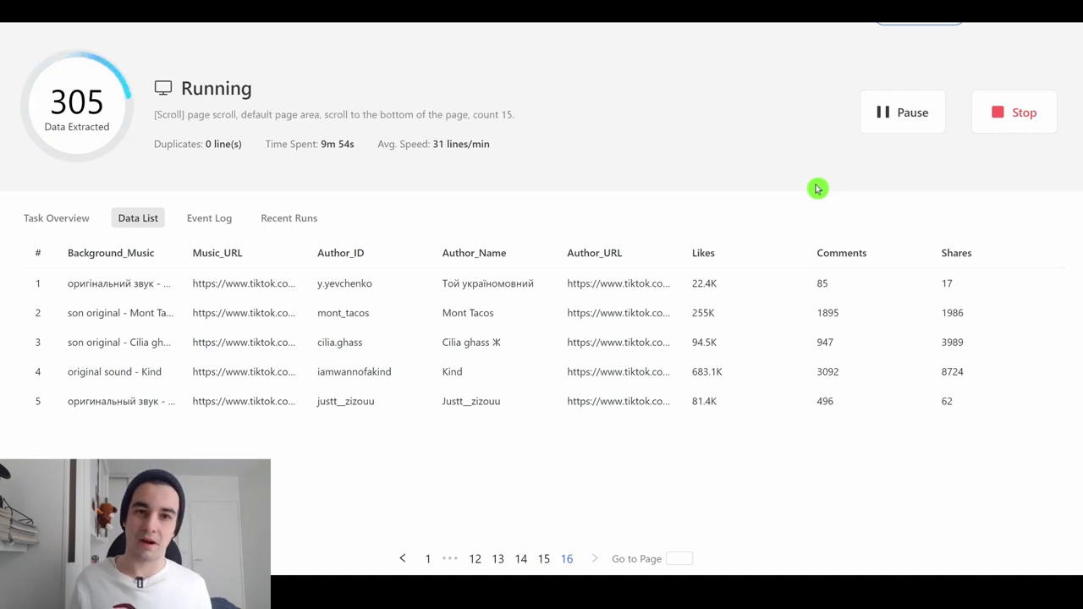
click(1021, 108)
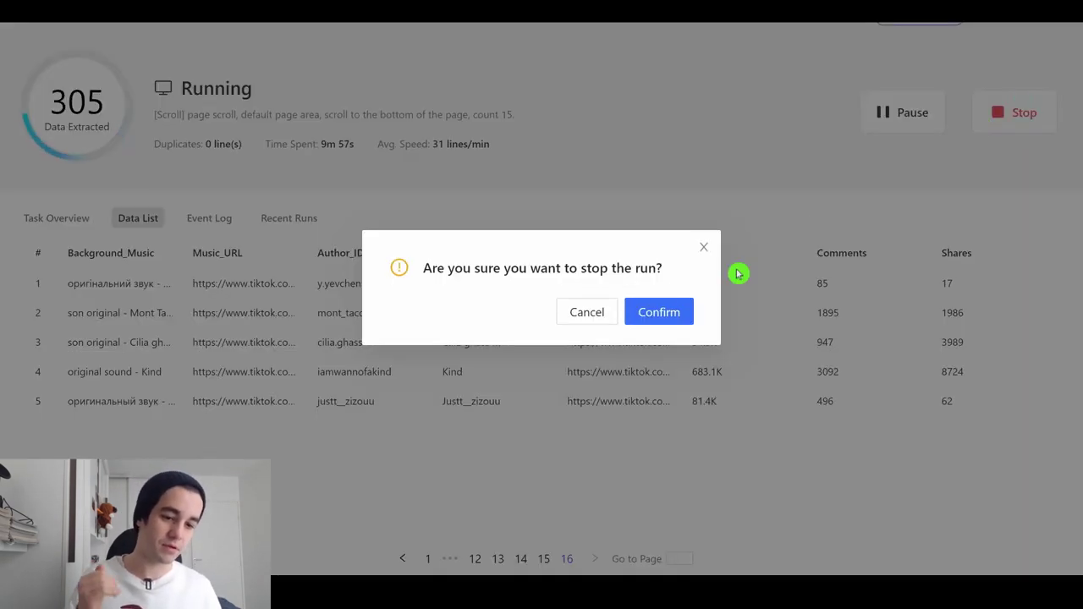
click(657, 325)
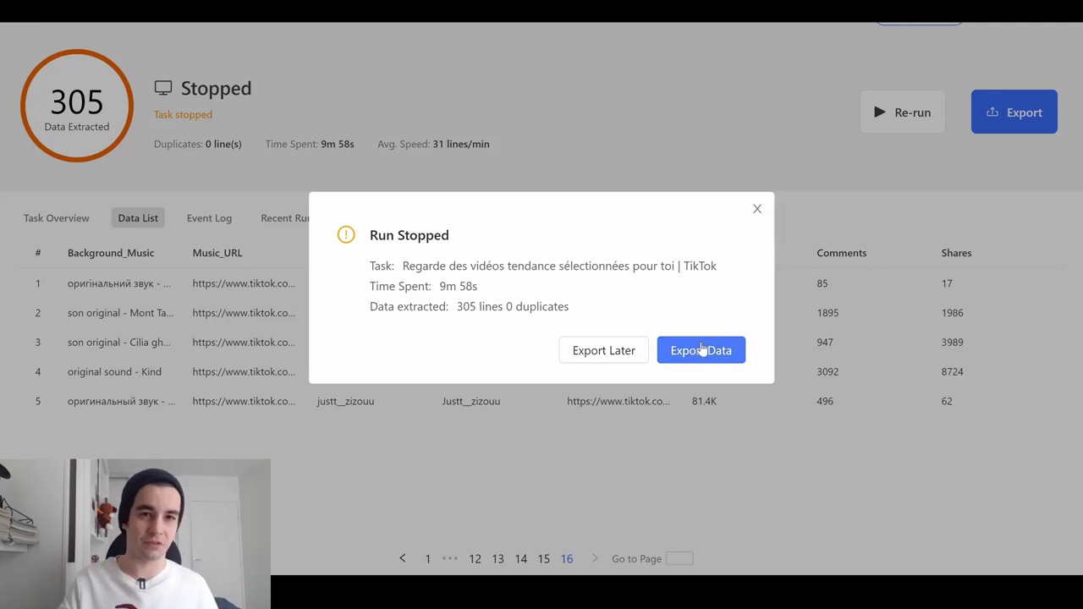
click(701, 350)
click(733, 416)
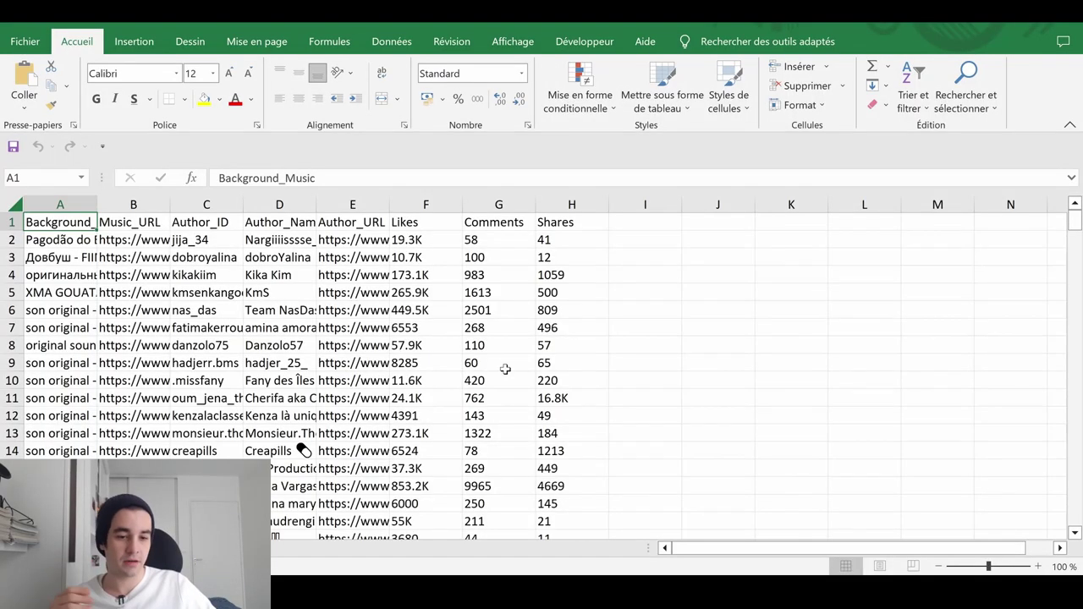
scroll(504, 370, down, 5)
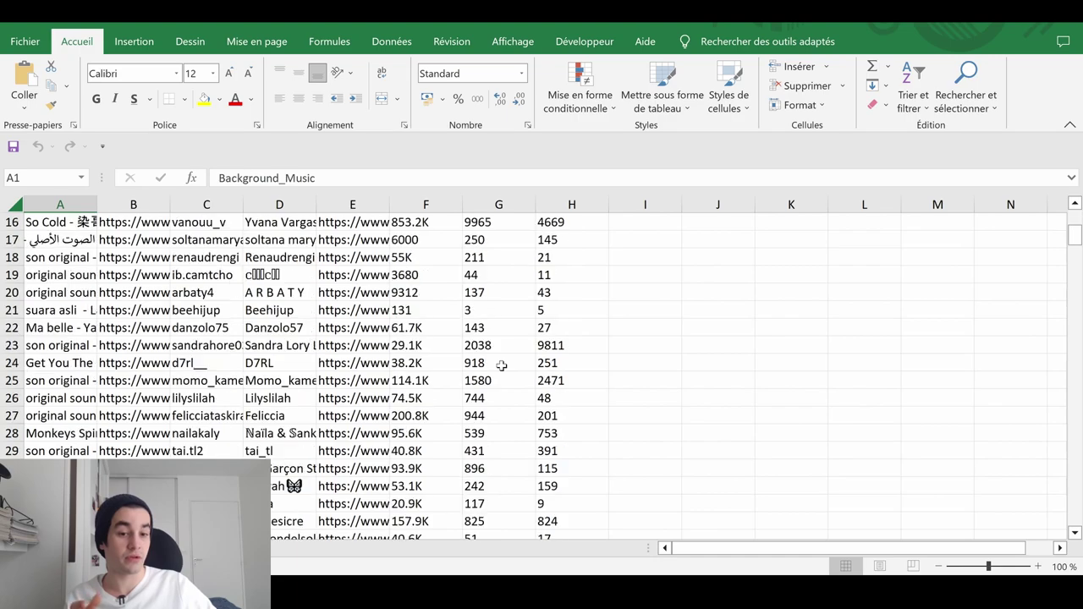
scroll(480, 380, down, 6)
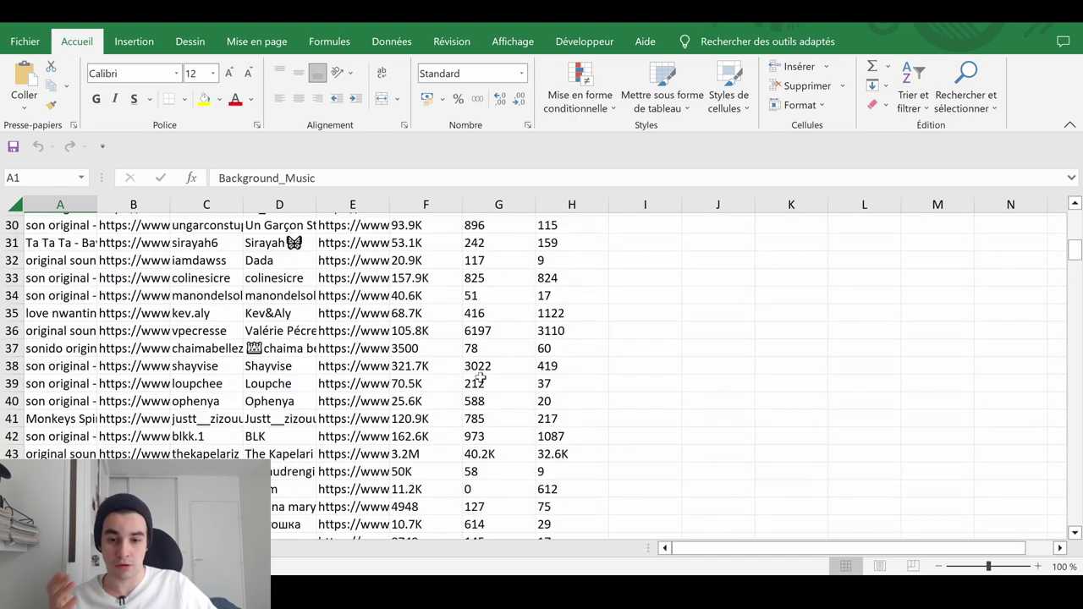